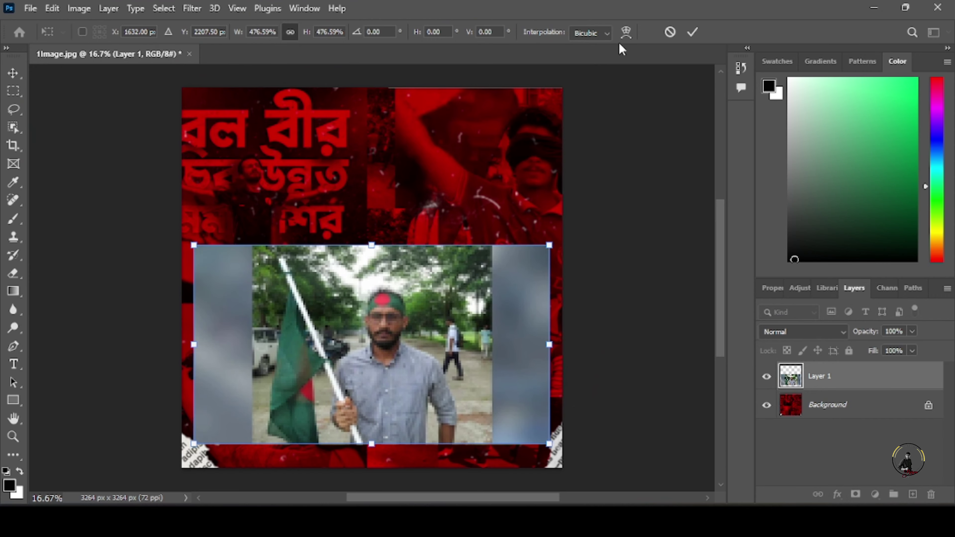
# Enlarge the pasted photo on Layer 1 to 141.62% and centre it at about X 1560 px, Y 2052 px.
pyautogui.click(693, 32)
pyautogui.hotkey('ctrl', 't')
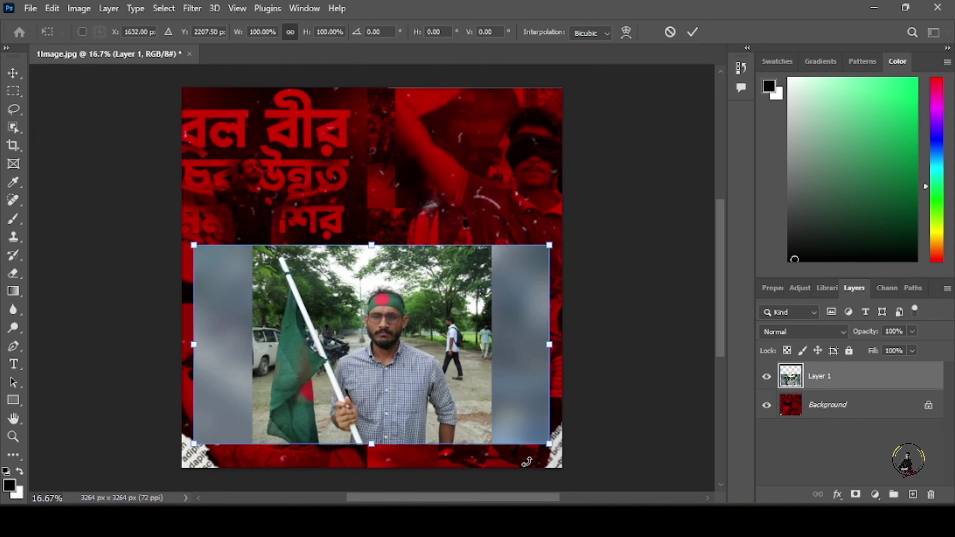
pyautogui.moveTo(550, 445); pyautogui.dragTo(612, 497)
pyautogui.moveTo(532, 422); pyautogui.dragTo(513, 380)
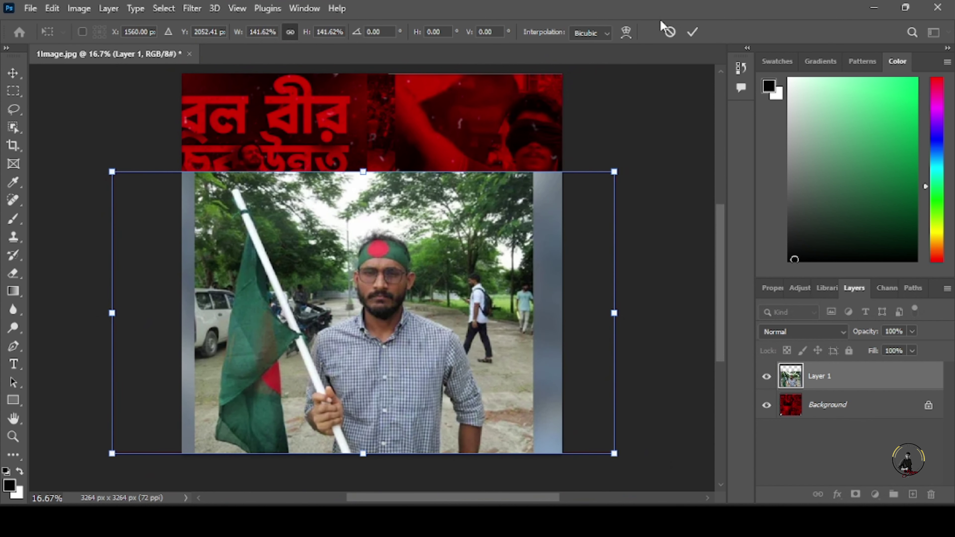
pyautogui.click(692, 32)
# Show the Contextual Task Bar and remove the background of the photo on Layer 1.
pyautogui.click(304, 8)
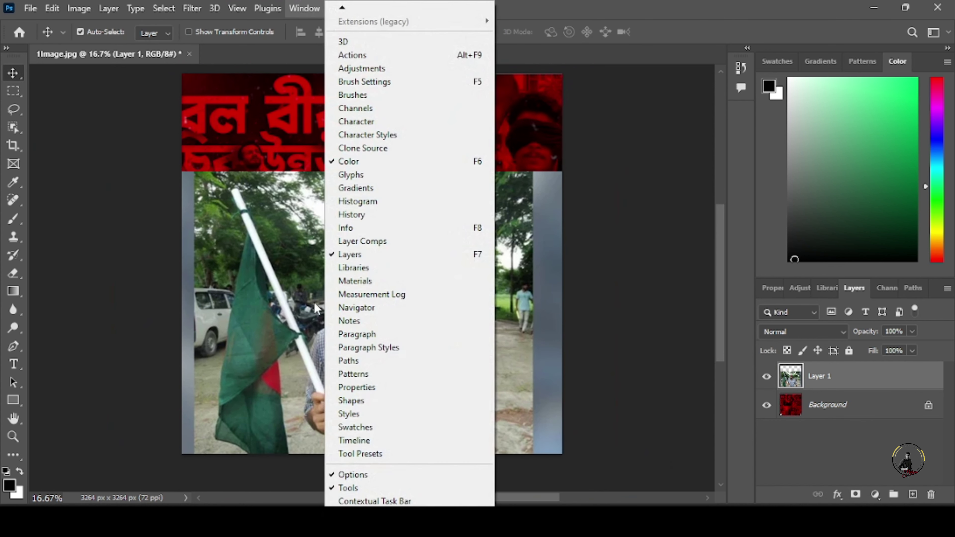
pyautogui.click(351, 501)
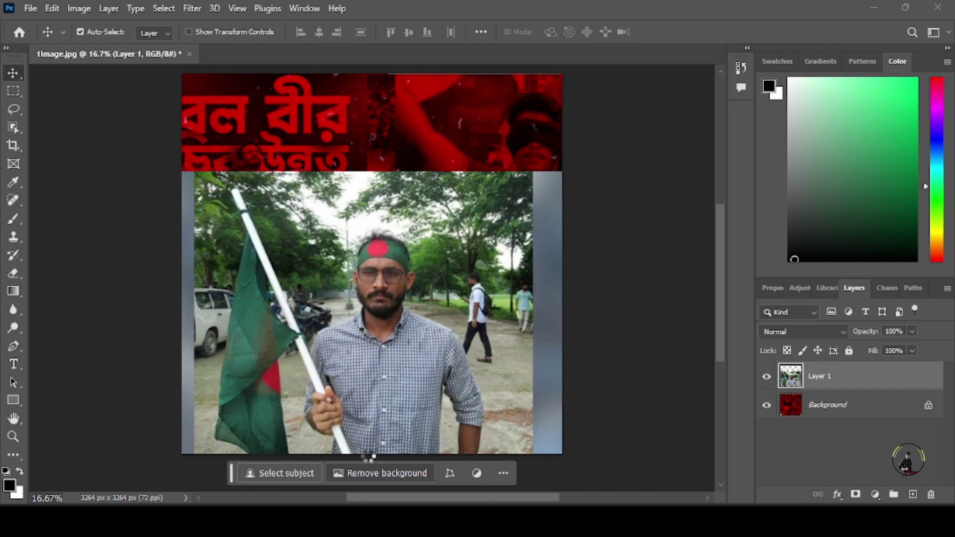
pyautogui.click(368, 464)
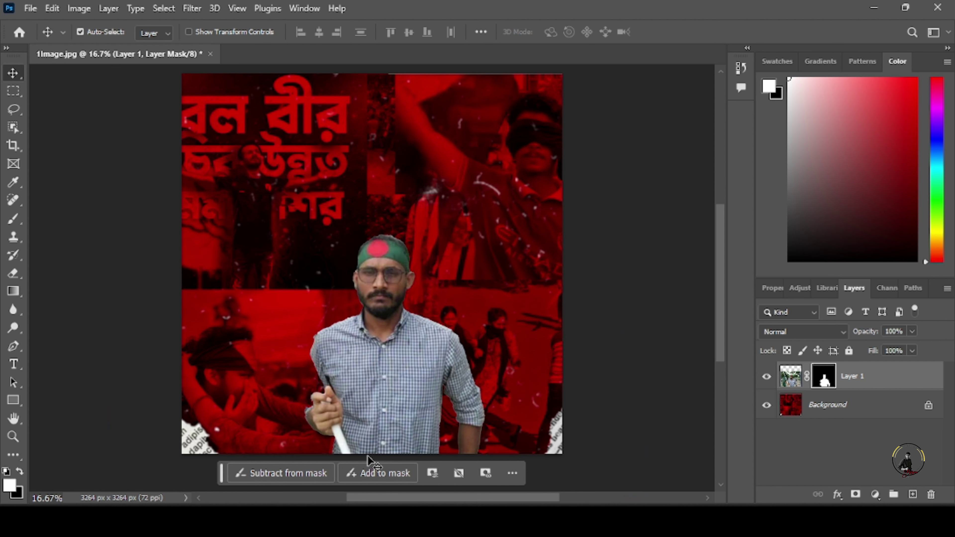
pyautogui.scroll(1, 426, 252)
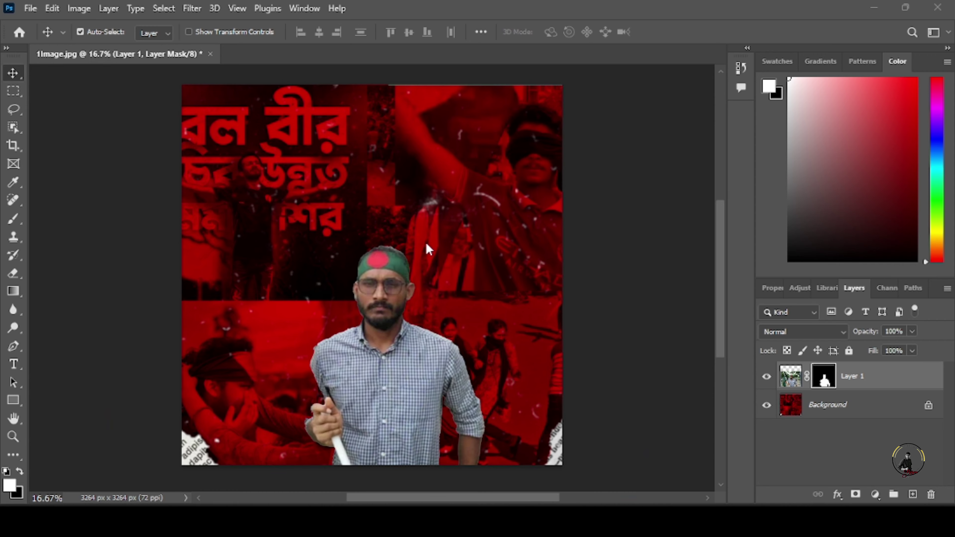
# Place the embedded image 20240717_142423 from the drive-download folder and scale it to cover the whole canvas.
pyautogui.click(31, 8)
pyautogui.click(76, 287)
pyautogui.doubleClick(182, 192)
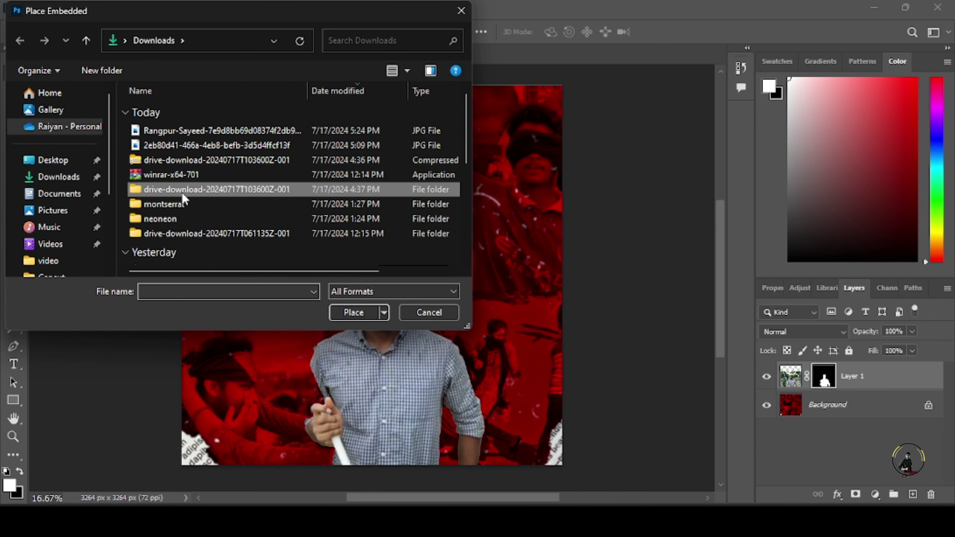
pyautogui.click(210, 137)
pyautogui.click(356, 311)
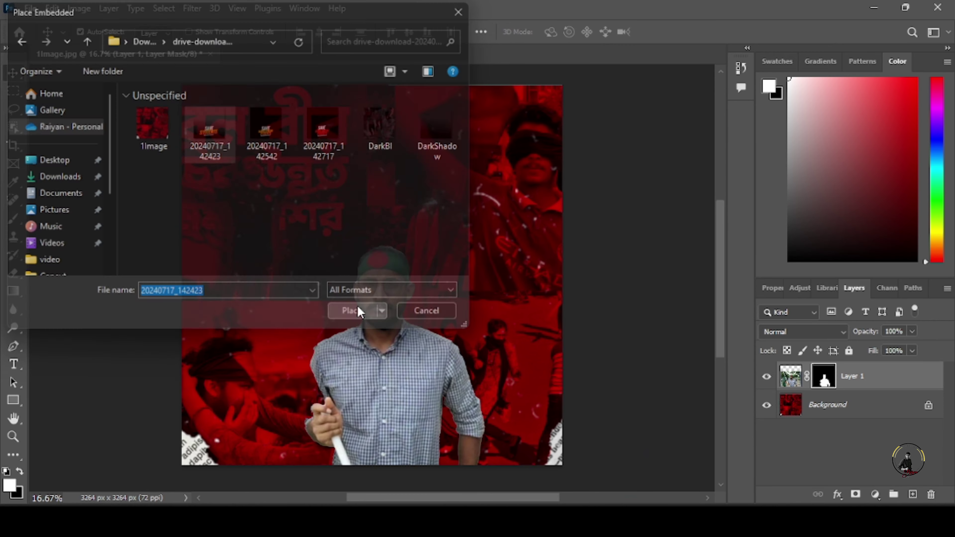
pyautogui.moveTo(519, 424); pyautogui.dragTo(578, 481)
pyautogui.click(693, 32)
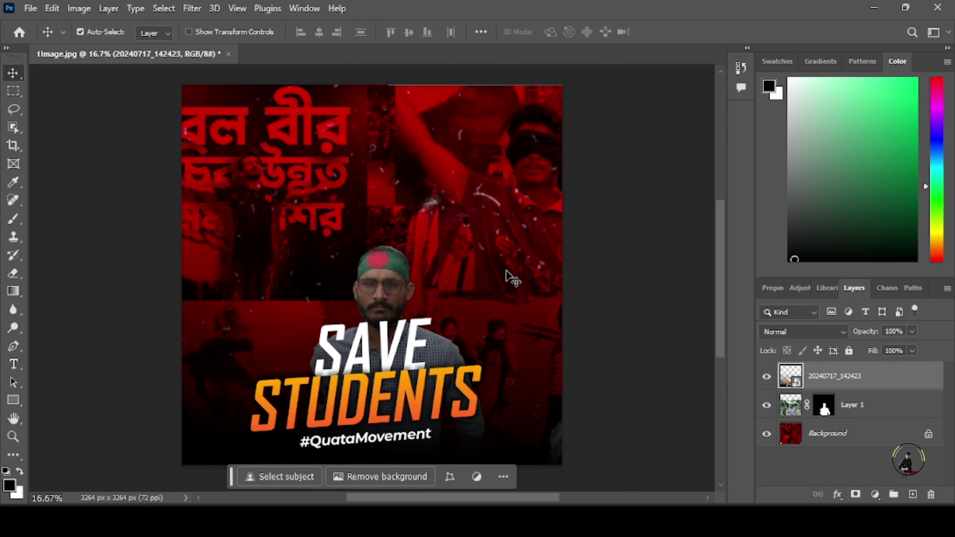
# Nudge the cut-out man on Layer 1 up and slightly left behind the SAVE STUDENTS title.
pyautogui.click(873, 410)
pyautogui.hotkey('shift', 'Up')
pyautogui.hotkey('shift', 'Up')
pyautogui.hotkey('shift', 'Up')
pyautogui.hotkey('shift', 'Up')
pyautogui.hotkey('shift', 'Up')
pyautogui.hotkey('shift', 'Up')
pyautogui.hotkey('shift', 'Up')
pyautogui.hotkey('shift', 'Up')
pyautogui.hotkey('shift', 'Up')
pyautogui.hotkey('shift', 'Up')
pyautogui.hotkey('shift', 'Up')
pyautogui.hotkey('shift', 'Up')
pyautogui.hotkey('shift', 'Up')
pyautogui.hotkey('shift', 'Up')
pyautogui.hotkey('shift', 'Up')
pyautogui.hotkey('shift', 'Up')
pyautogui.hotkey('shift', 'Up')
pyautogui.hotkey('shift', 'Up')
pyautogui.hotkey('shift', 'Up')
pyautogui.hotkey('shift', 'Up')
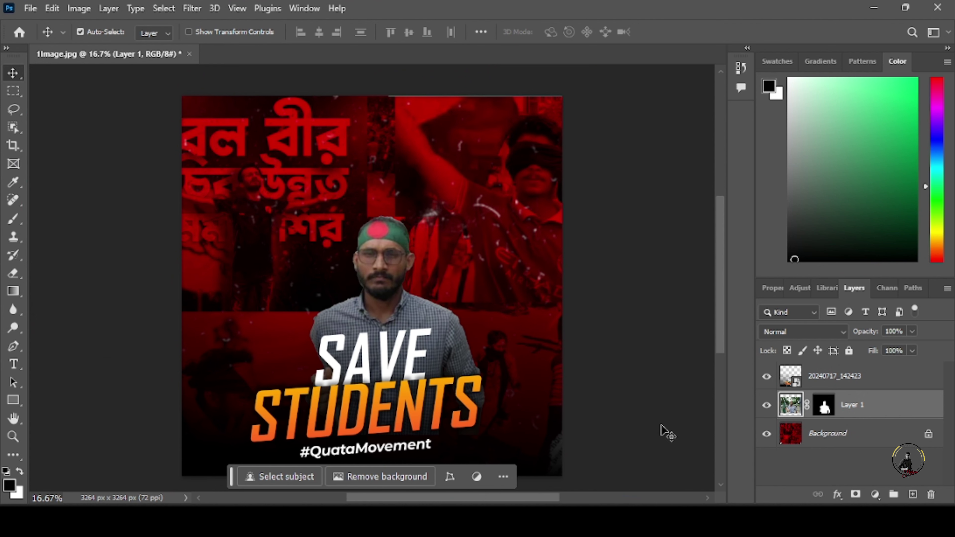
pyautogui.hotkey('shift', 'Left')
pyautogui.hotkey('shift', 'Left')
pyautogui.hotkey('shift', 'Left')
pyautogui.hotkey('shift', 'Left')
pyautogui.hotkey('shift', 'Left')
pyautogui.hotkey('shift', 'Left')
pyautogui.hotkey('shift', 'Left')
pyautogui.hotkey('shift', 'Left')
pyautogui.hotkey('shift', 'Left')
pyautogui.hotkey('shift', 'Left')
pyautogui.hotkey('shift', 'Left')
pyautogui.hotkey('shift', 'Up')
pyautogui.hotkey('shift', 'Up')
pyautogui.hotkey('shift', 'Up')
pyautogui.hotkey('shift', 'Up')
pyautogui.hotkey('shift', 'Up')
pyautogui.hotkey('shift', 'Up')
pyautogui.hotkey('shift', 'Up')
pyautogui.hotkey('shift', 'Up')
pyautogui.hotkey('shift', 'Up')
pyautogui.hotkey('shift', 'Up')
pyautogui.hotkey('shift', 'Up')
pyautogui.hotkey('shift', 'Left')
pyautogui.hotkey('shift', 'Left')
pyautogui.hotkey('shift', 'Left')
pyautogui.hotkey('shift', 'Left')
pyautogui.hotkey('shift', 'Left')
pyautogui.hotkey('shift', 'Left')
pyautogui.hotkey('shift', 'Left')
pyautogui.hotkey('shift', 'Left')
pyautogui.hotkey('shift', 'Left')
pyautogui.hotkey('shift', 'Left')
pyautogui.hotkey('shift', 'Left')
pyautogui.hotkey('shift', 'Left')
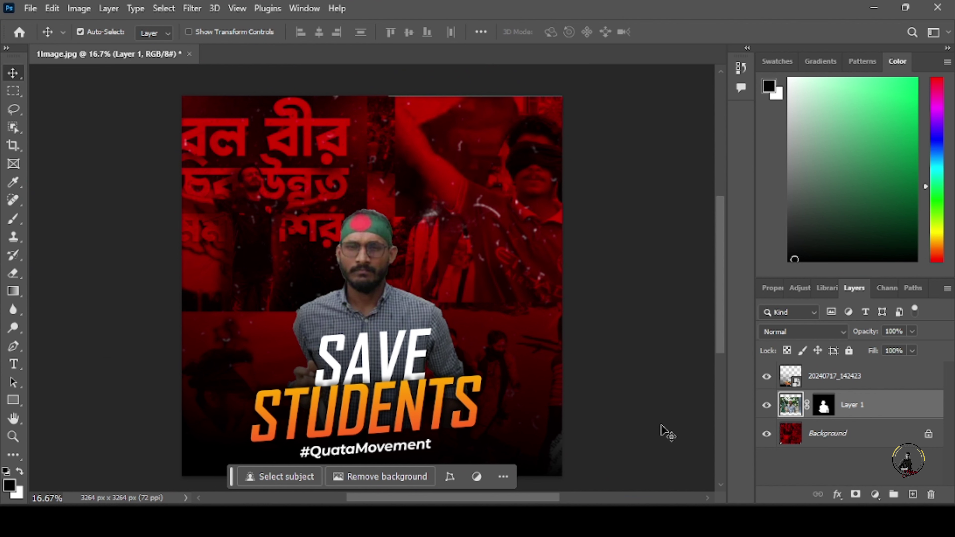
pyautogui.hotkey('shift', 'Up')
pyautogui.hotkey('shift', 'Up')
pyautogui.hotkey('shift', 'Up')
pyautogui.hotkey('shift', 'Up')
pyautogui.hotkey('shift', 'Up')
pyautogui.hotkey('shift', 'Up')
pyautogui.hotkey('shift', 'Up')
pyautogui.hotkey('shift', 'Up')
pyautogui.hotkey('shift', 'Up')
pyautogui.hotkey('shift', 'Up')
pyautogui.hotkey('shift', 'Up')
pyautogui.hotkey('shift', 'Up')
pyautogui.hotkey('shift', 'Up')
pyautogui.hotkey('shift', 'Up')
pyautogui.hotkey('shift', 'Up')
pyautogui.hotkey('shift', 'Up')
pyautogui.hotkey('shift', 'Up')
pyautogui.hotkey('shift', 'Up')
pyautogui.hotkey('shift', 'Up')
pyautogui.hotkey('shift', 'Up')
pyautogui.hotkey('shift', 'Up')
pyautogui.hotkey('shift', 'Up')
pyautogui.hotkey('shift', 'Up')
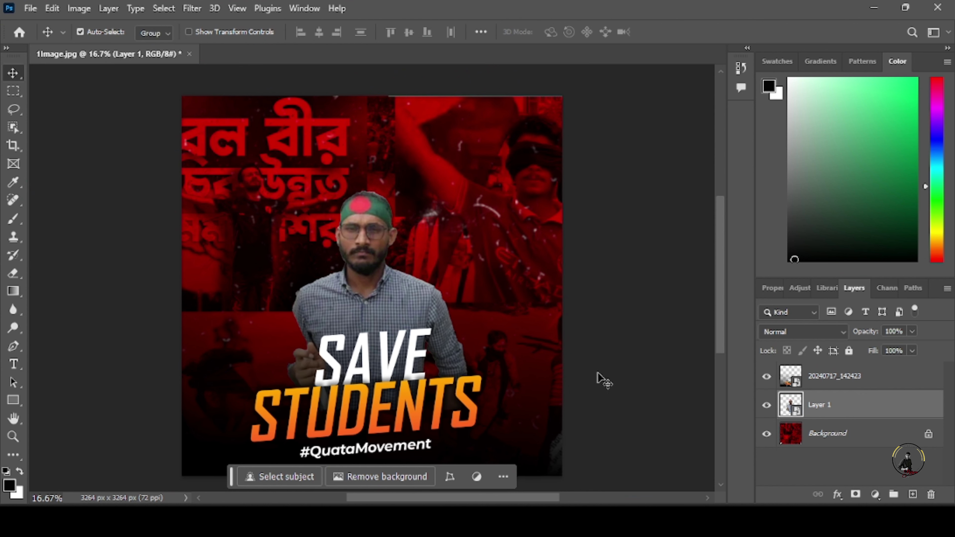
# Add a Black & White adjustment layer above Layer 1 and clip it to that layer.
pyautogui.click(876, 494)
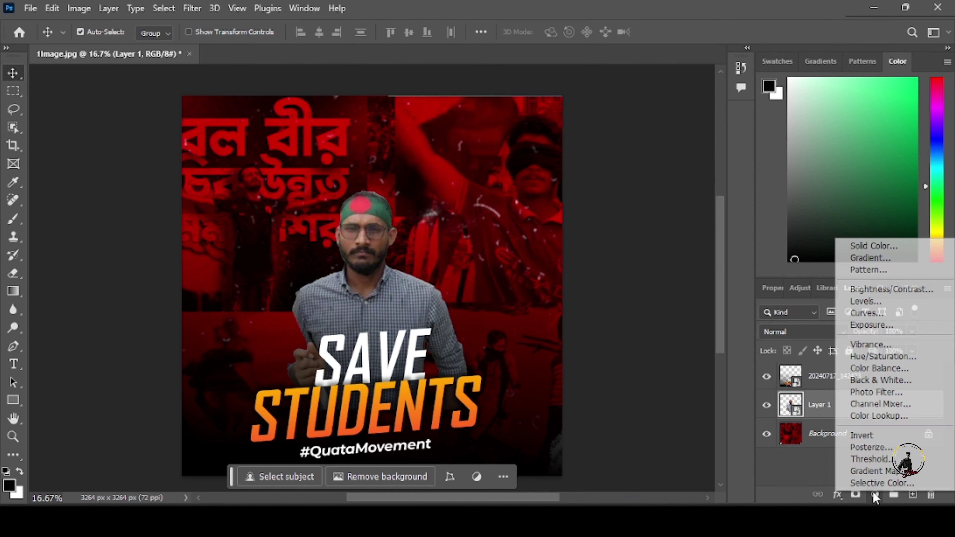
pyautogui.click(864, 380)
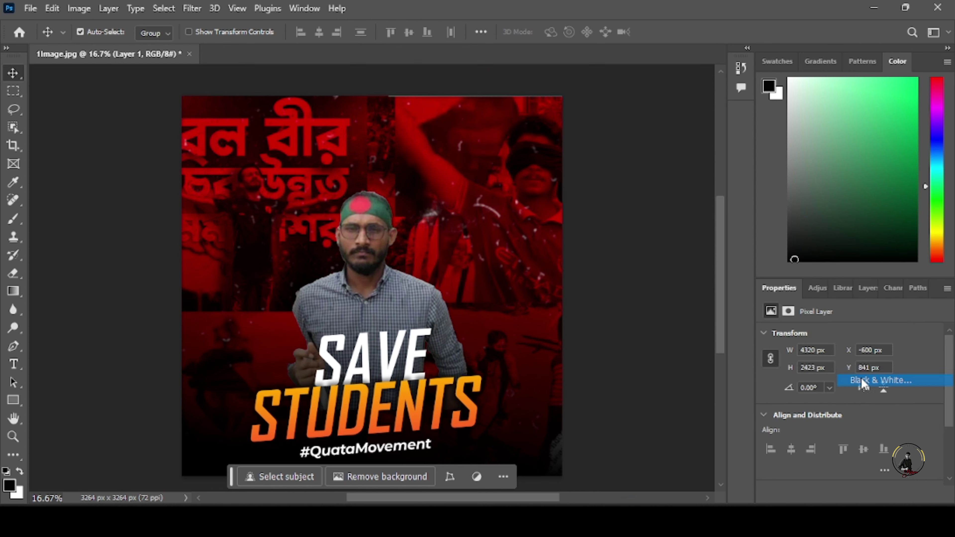
pyautogui.click(850, 495)
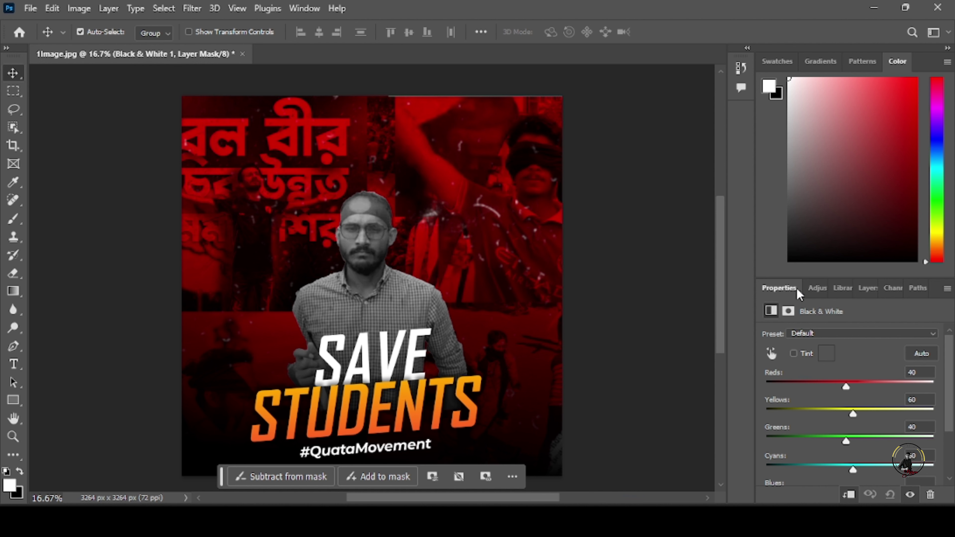
pyautogui.click(867, 288)
# Scale the man on Layer 1 up to about 122.59% around its centre and apply the transform.
pyautogui.click(387, 303)
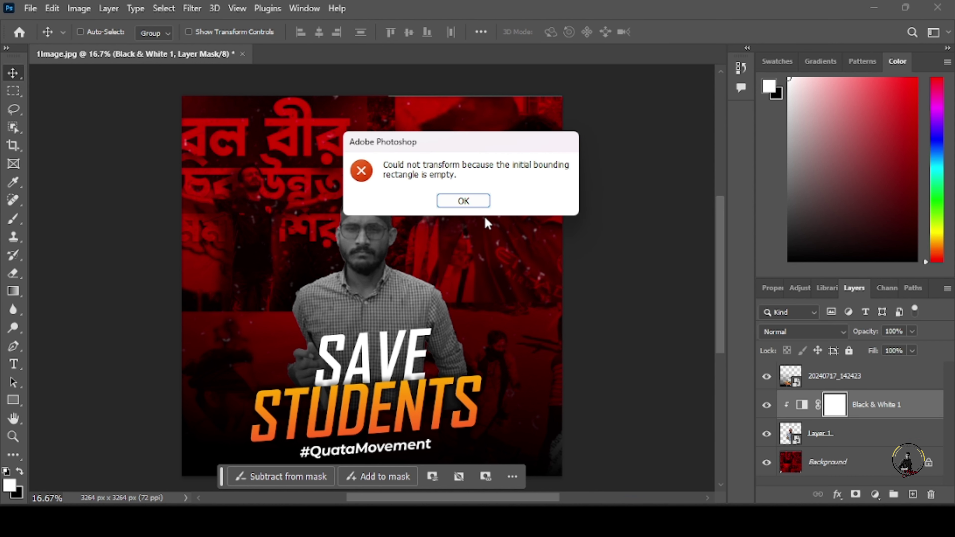
pyautogui.click(483, 203)
pyautogui.click(805, 442)
pyautogui.hotkey('ctrl', 't')
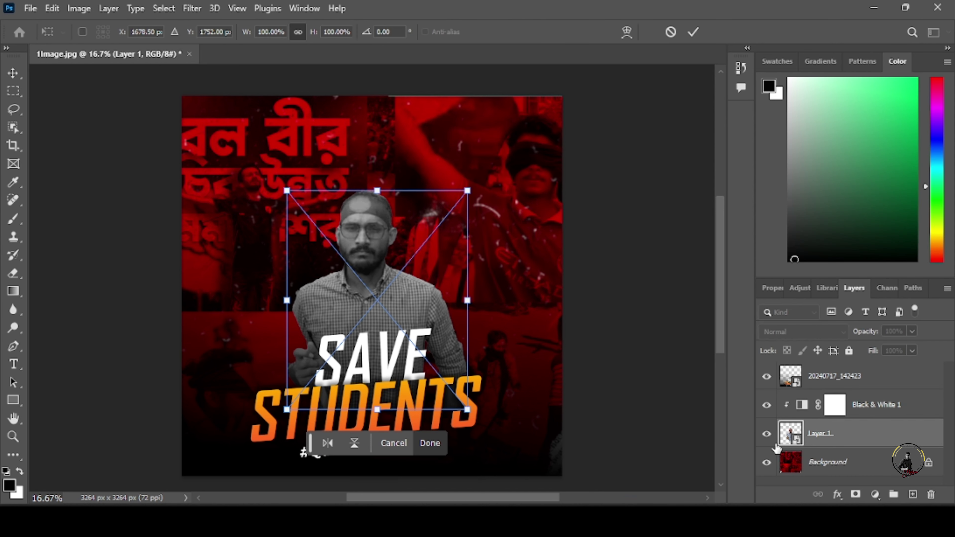
pyautogui.moveTo(563, 425); pyautogui.dragTo(488, 443)
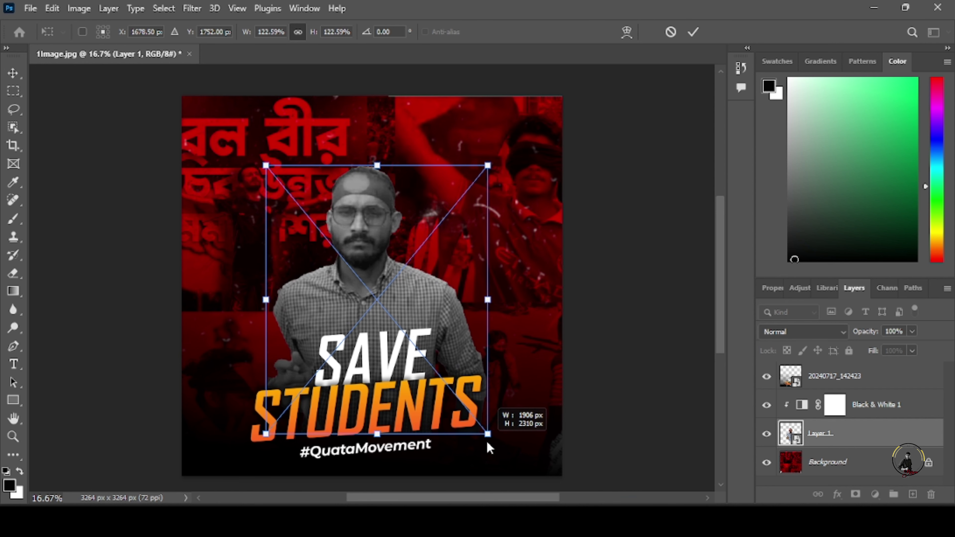
pyautogui.click(693, 31)
pyautogui.scroll(1, 599, 384)
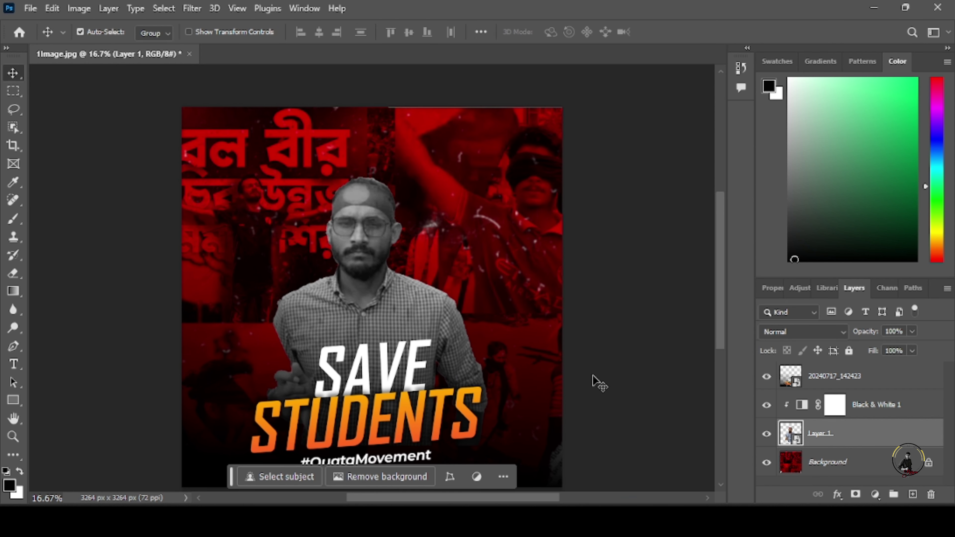
# Duplicate the man on Layer 1 as a new layer above it and delete the Black & White adjustment layer.
pyautogui.click(384, 331)
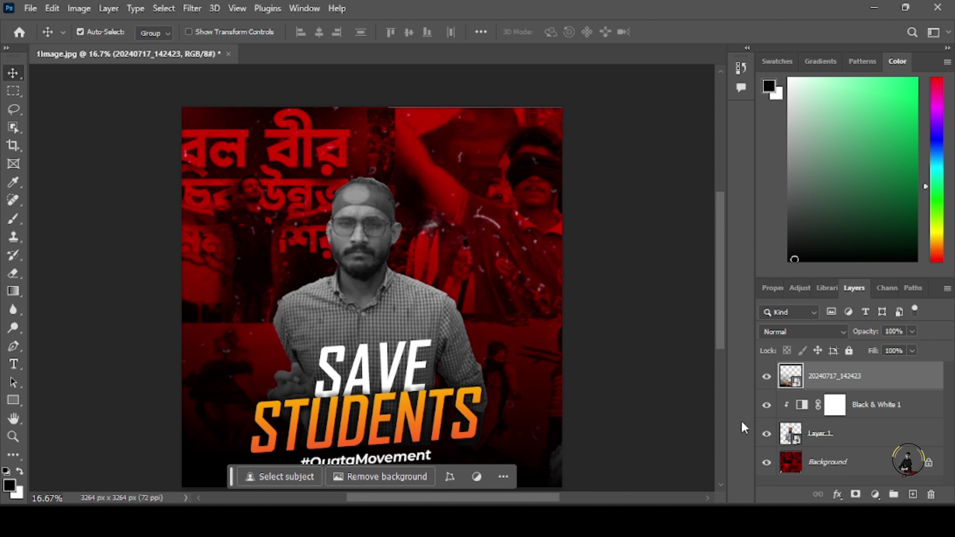
pyautogui.click(789, 437)
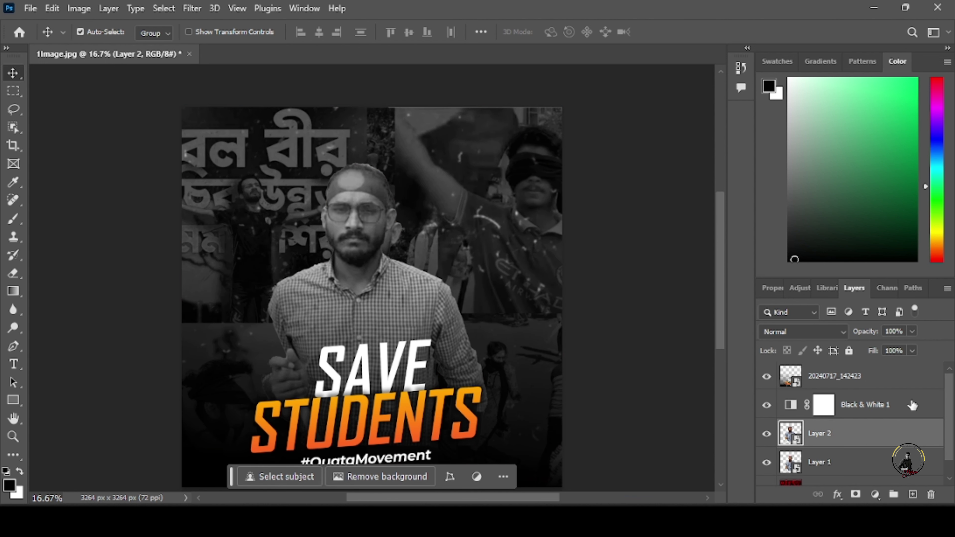
pyautogui.click(912, 404)
pyautogui.press('Delete')
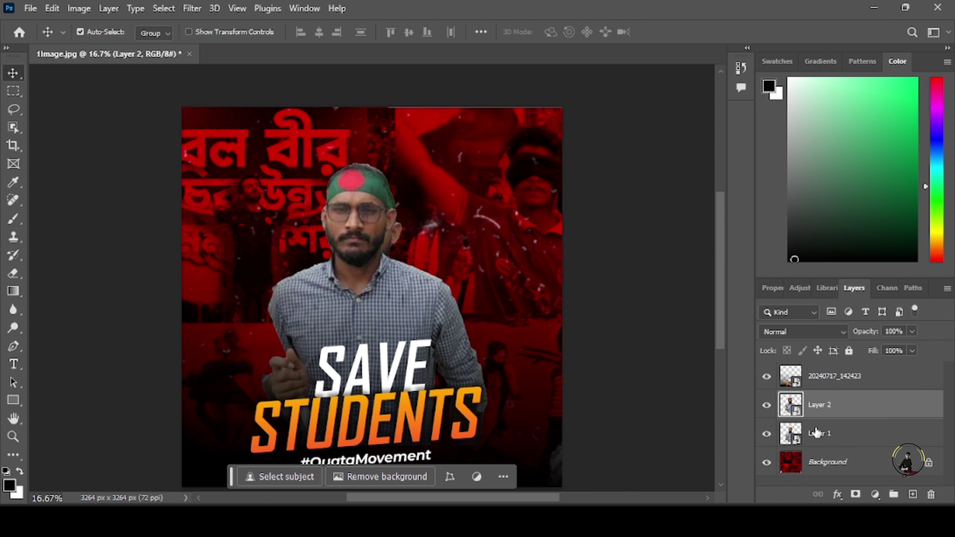
# Align Layer 2 exactly over the man on Layer 1 and set its opacity to 29%.
pyautogui.click(767, 413)
pyautogui.click(767, 413)
pyautogui.click(765, 406)
pyautogui.click(766, 406)
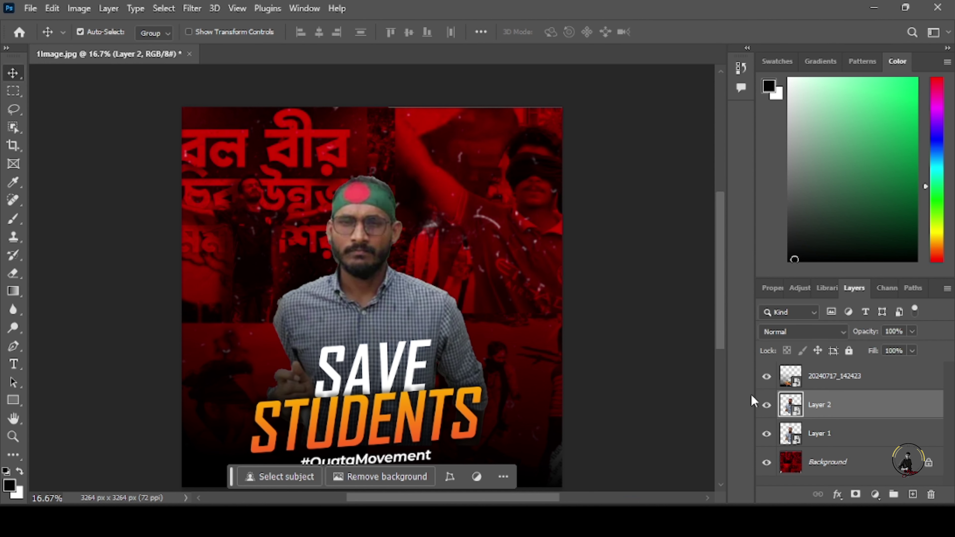
pyautogui.moveTo(865, 332)
pyautogui.mouseDown()
pyautogui.moveTo(839, 338)
pyautogui.moveTo(877, 332)
pyautogui.mouseUp()
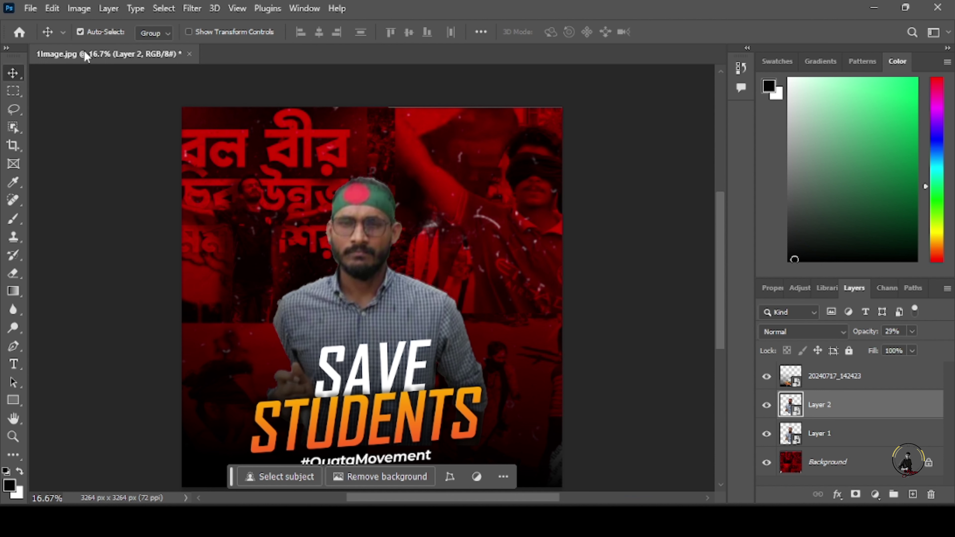
# Select the man's silhouette on Layer 2 using the Quick Selection tool.
pyautogui.click(13, 109)
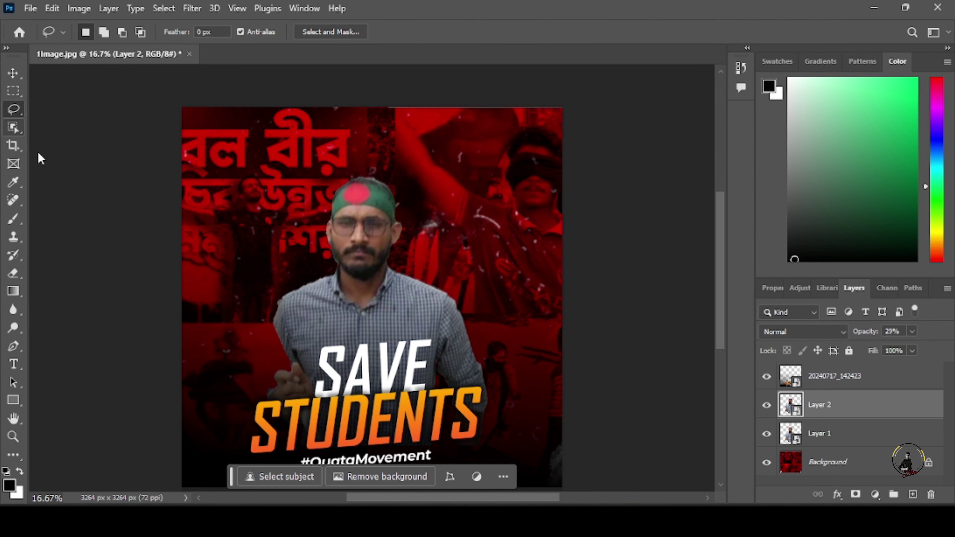
pyautogui.click(14, 127)
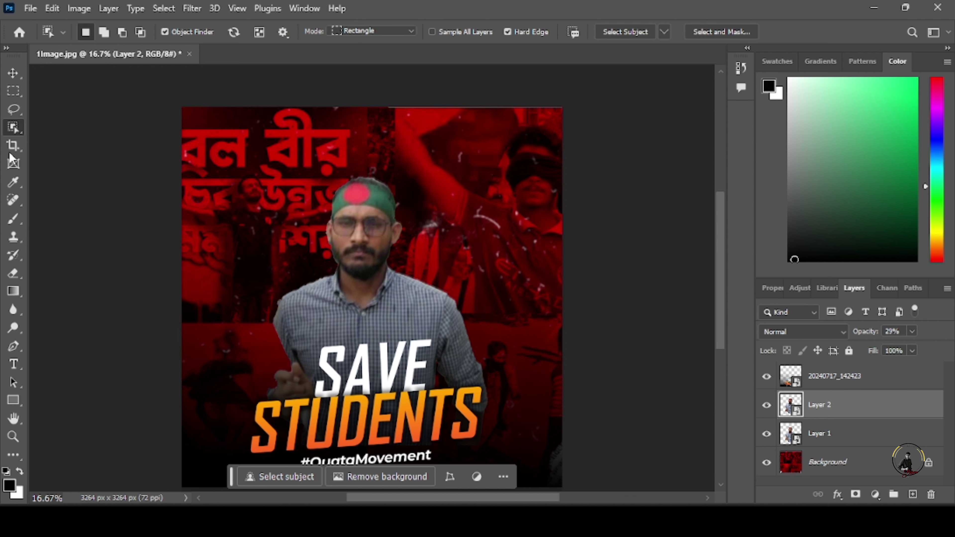
pyautogui.hotkey('shift', 'w')
pyautogui.hotkey('shift', 'w')
pyautogui.rightClick(14, 127)
pyautogui.click(77, 155)
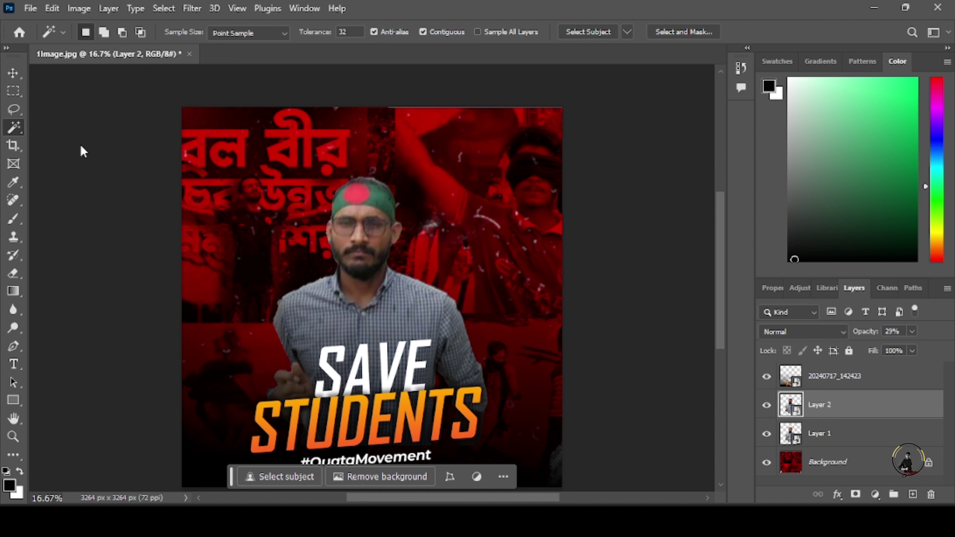
pyautogui.hotkey('shift', 'w')
pyautogui.hotkey('shift', 'w')
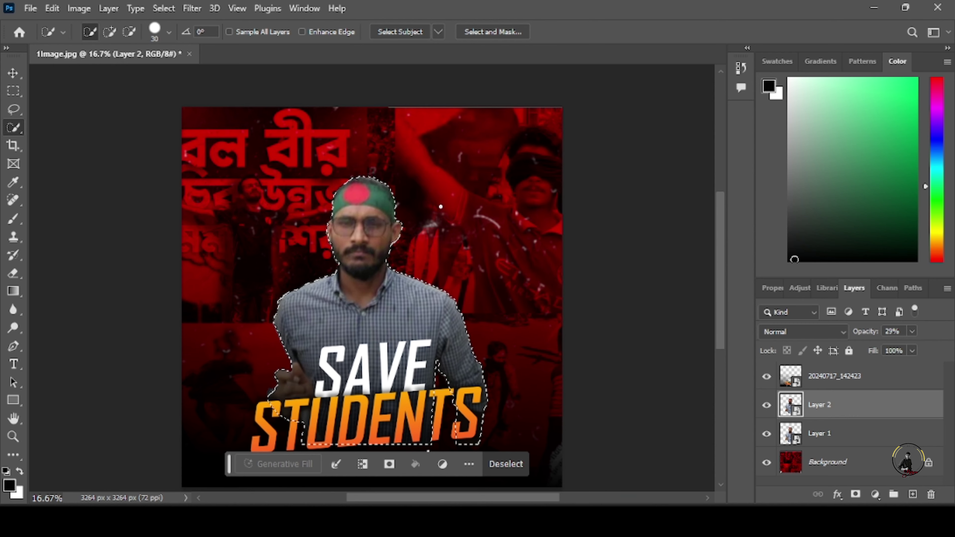
# Set the foreground colour to bright yellow, fed207.
pyautogui.press('i')
pyautogui.click(9, 485)
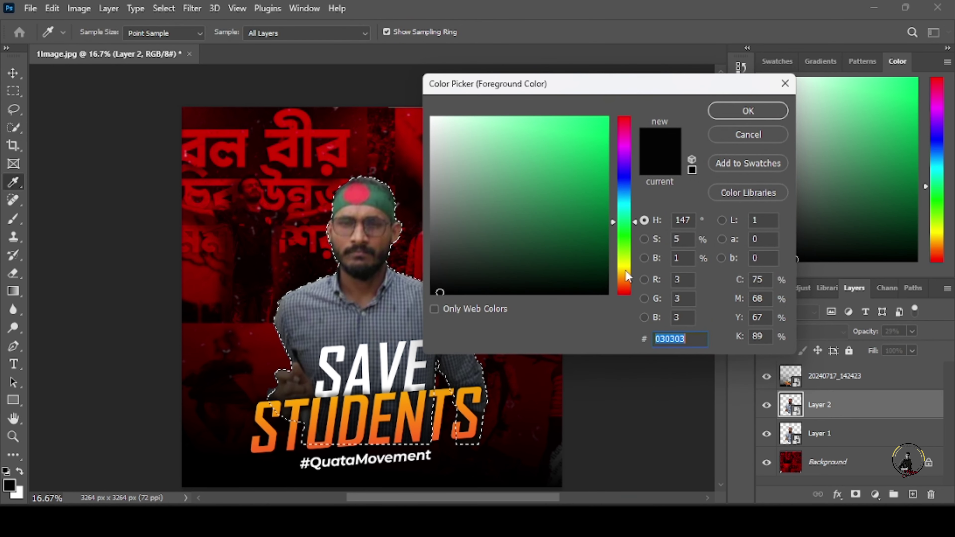
pyautogui.click(626, 271)
pyautogui.click(603, 117)
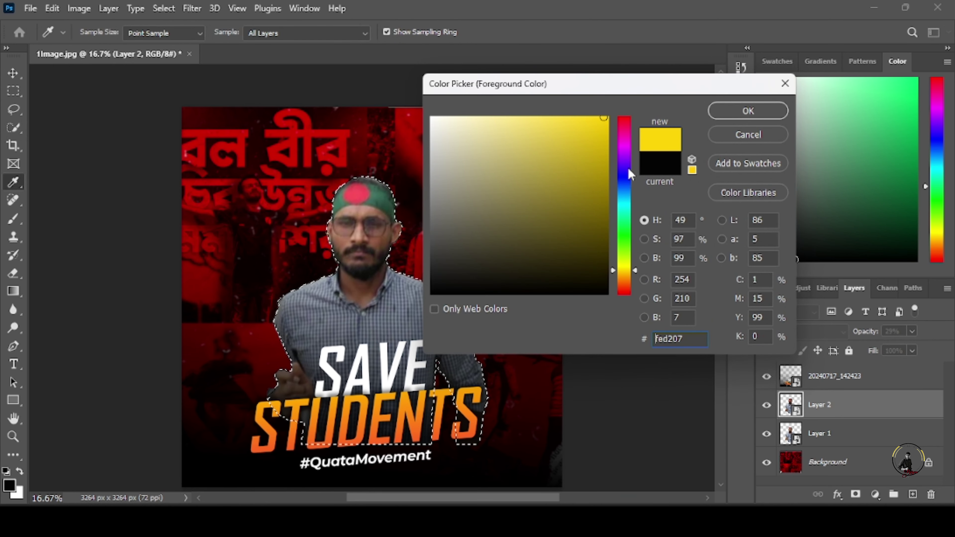
pyautogui.click(737, 113)
# Paint the selected silhouette yellow on a new layer with a round, soft 1700 px brush, and clear the selection.
pyautogui.click(13, 218)
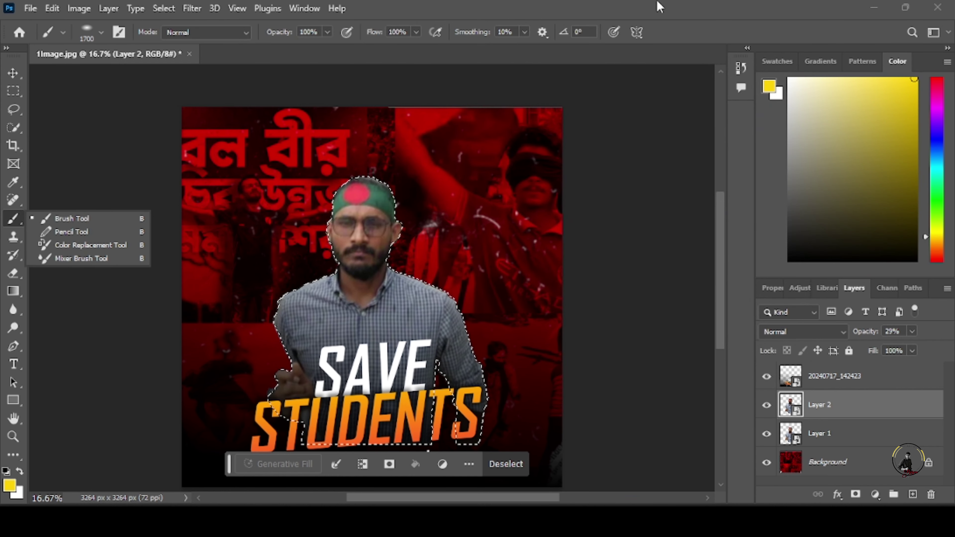
pyautogui.click(101, 32)
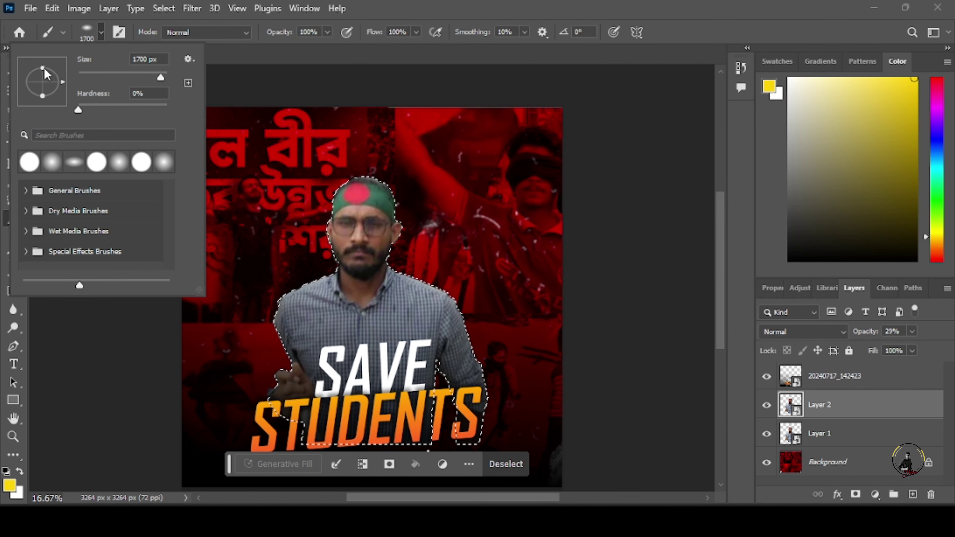
pyautogui.click(362, 235)
pyautogui.moveTo(363, 235)
pyautogui.mouseDown()
pyautogui.moveTo(353, 267)
pyautogui.moveTo(445, 325)
pyautogui.moveTo(338, 402)
pyautogui.moveTo(437, 383)
pyautogui.mouseUp()
pyautogui.hotkey('ctrl', 'shift', 'alt', 'n')
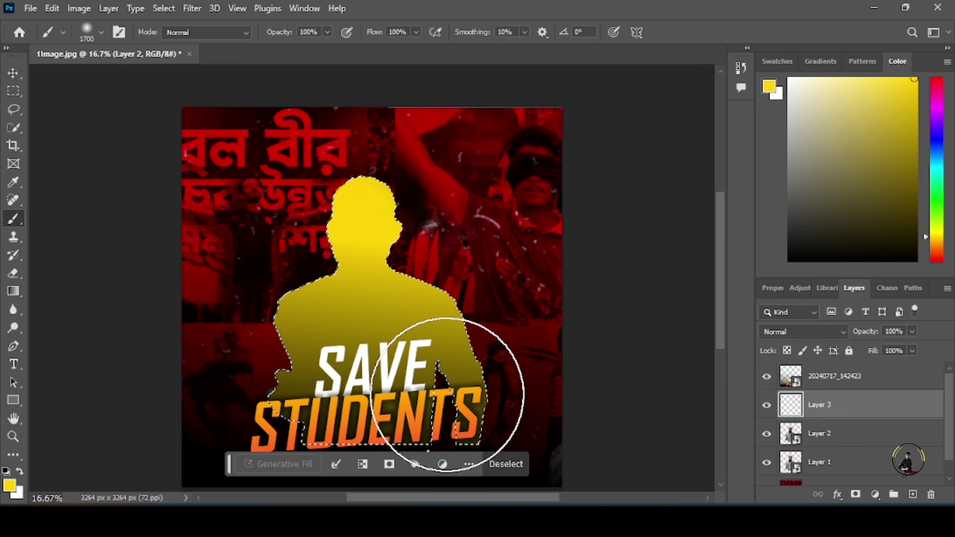
pyautogui.click(13, 72)
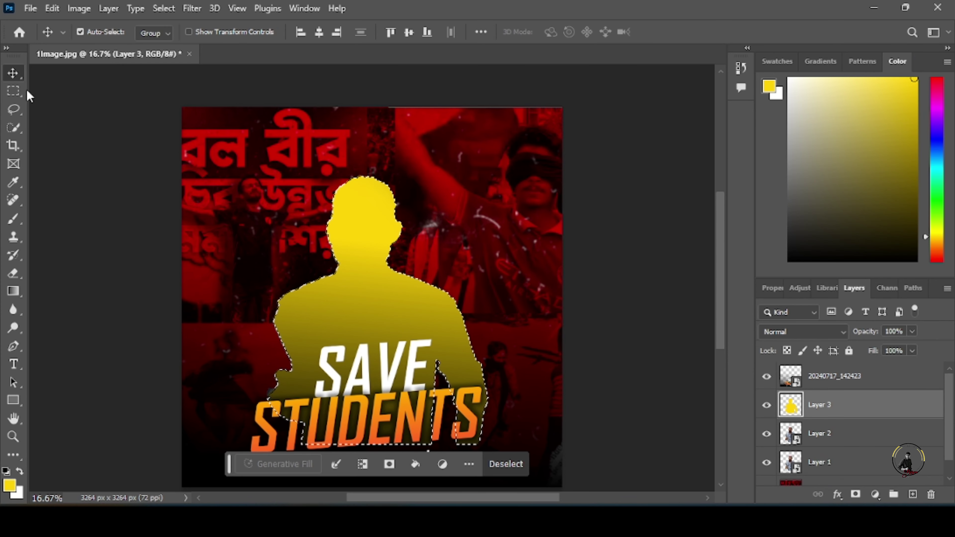
pyautogui.hotkey('ctrl', 'd')
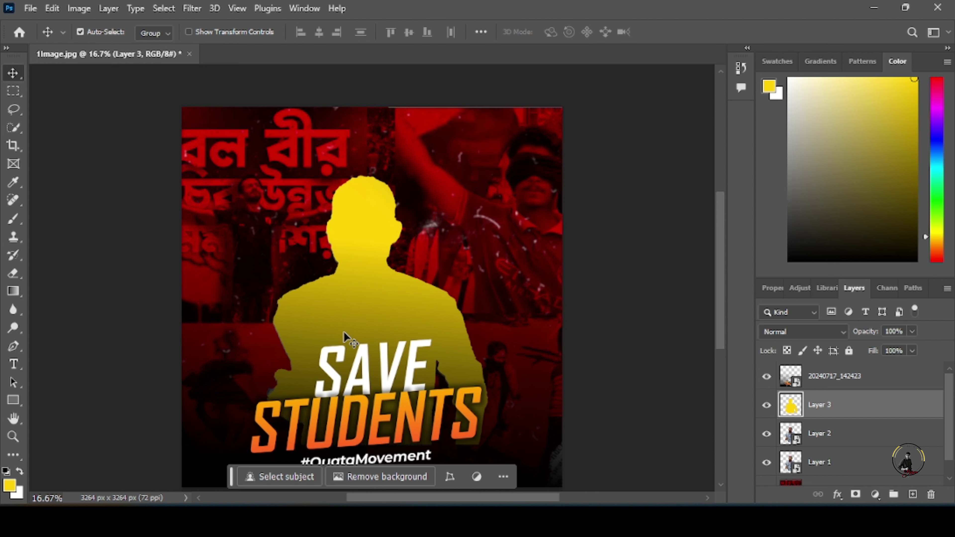
# Delete the duplicate cut-out on Layer 2 from the poster.
pyautogui.click(830, 436)
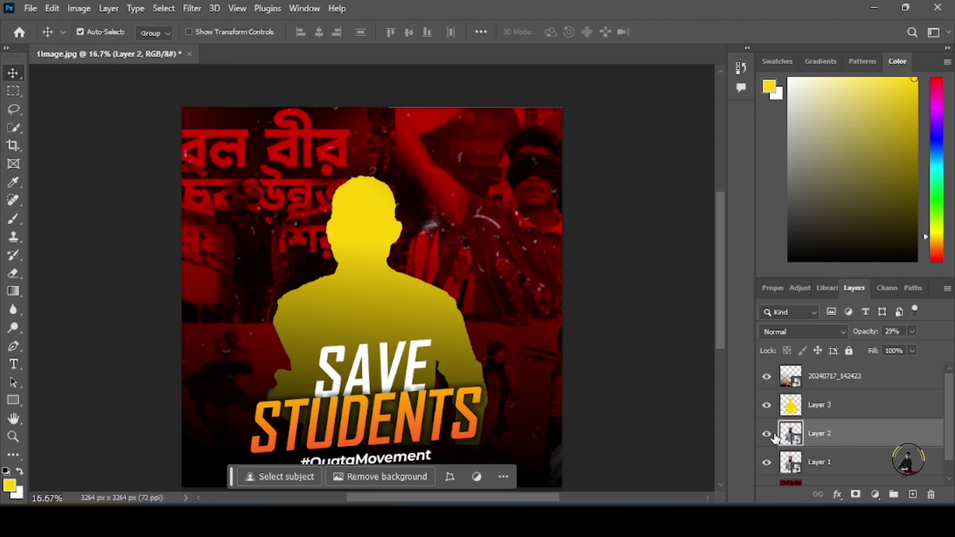
pyautogui.click(931, 494)
pyautogui.click(412, 201)
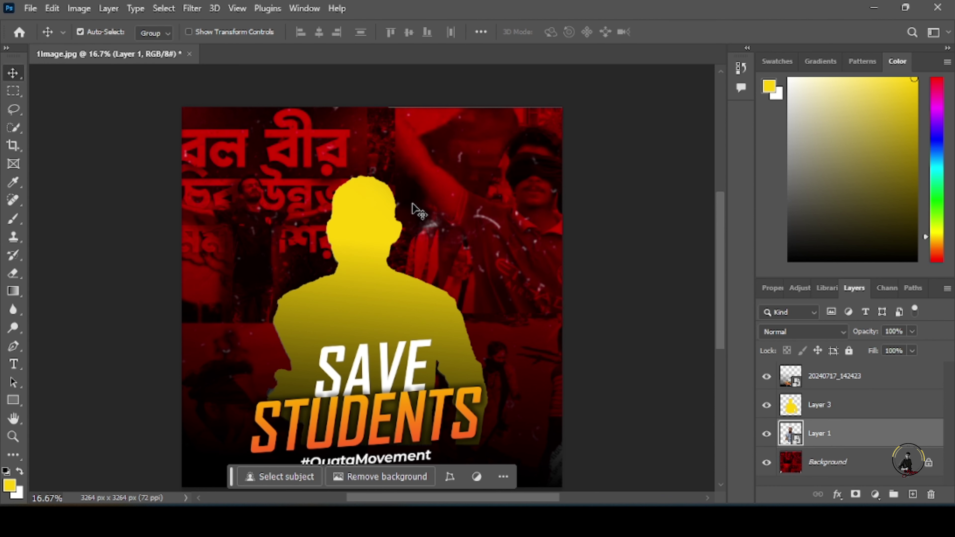
# Place Layer 1 above the yellow silhouette on Layer 3, and shift Layer 3 slightly right to form a thin yellow rim along the man.
pyautogui.moveTo(828, 448); pyautogui.dragTo(826, 402)
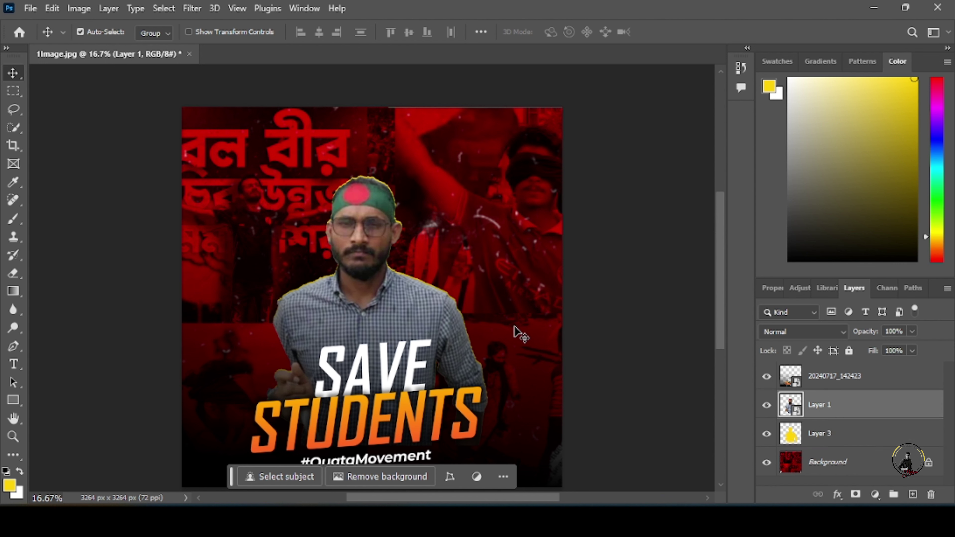
pyautogui.click(844, 440)
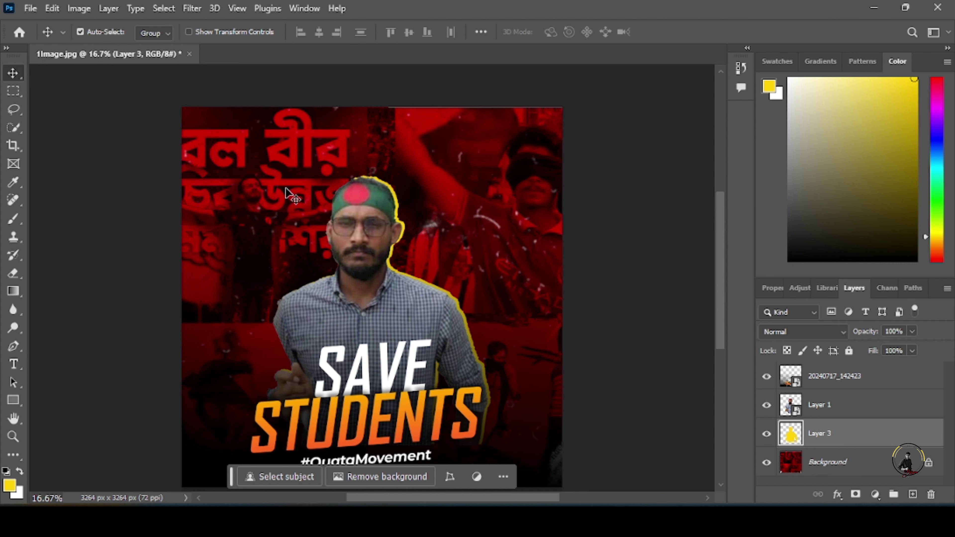
pyautogui.scroll(-1, 289, 195)
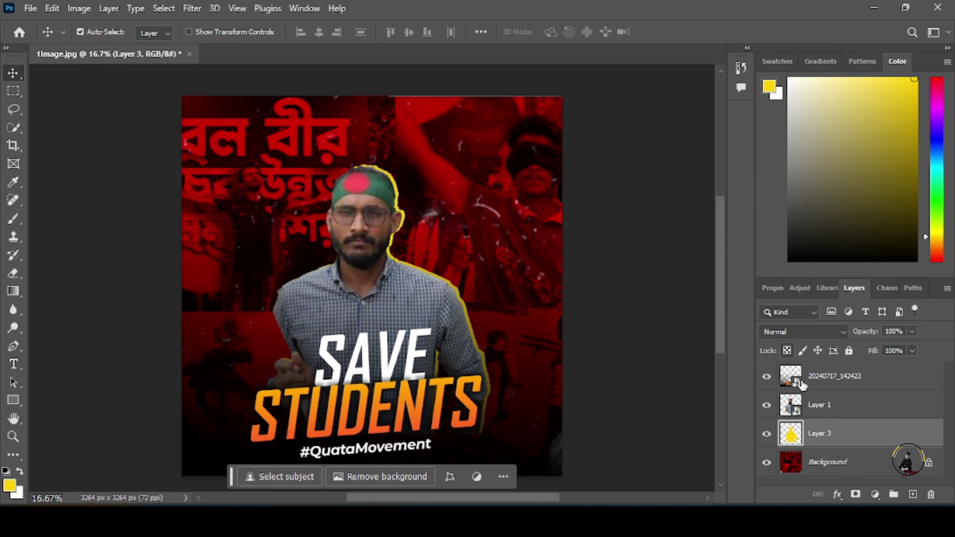
# Add a Black & White adjustment above Layer 1 and clip it so that it affects only the man.
pyautogui.click(808, 402)
pyautogui.click(876, 495)
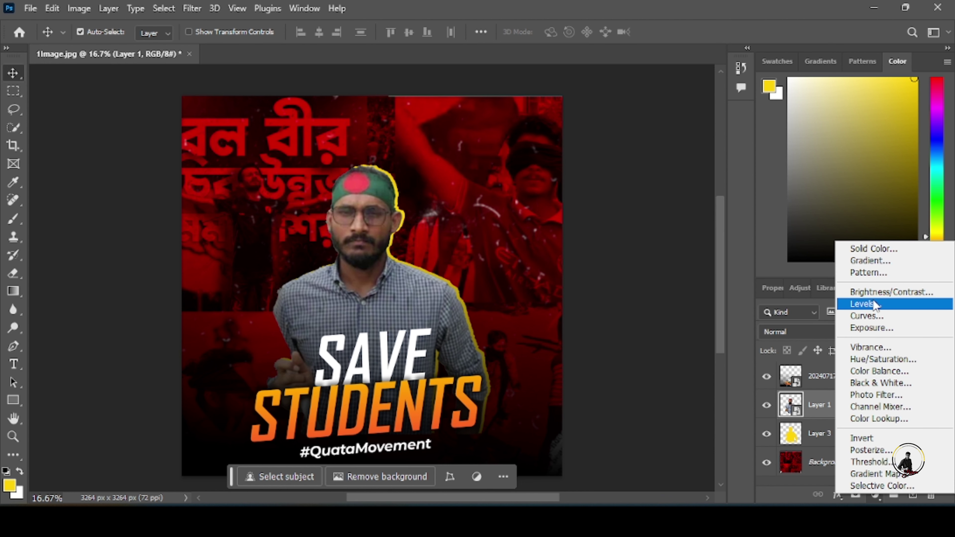
pyautogui.click(879, 382)
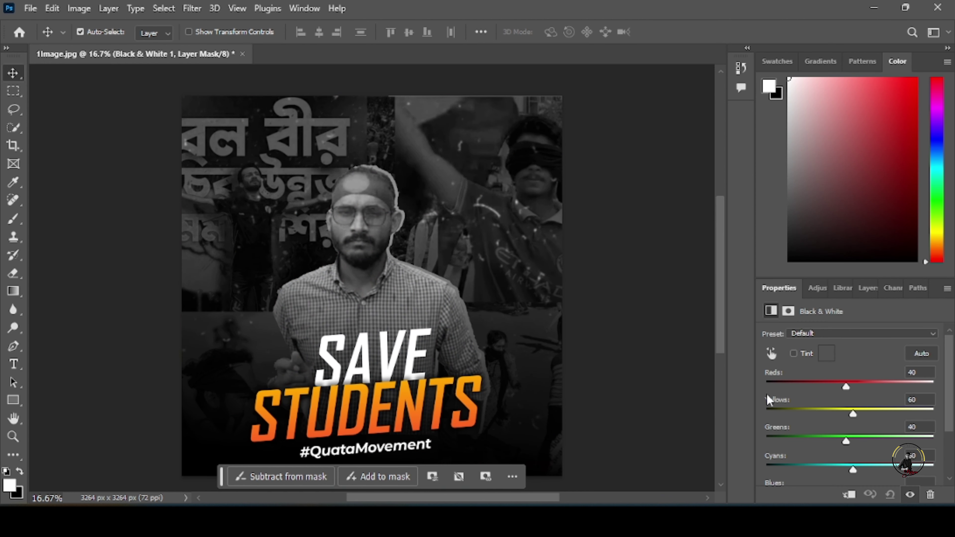
pyautogui.click(849, 495)
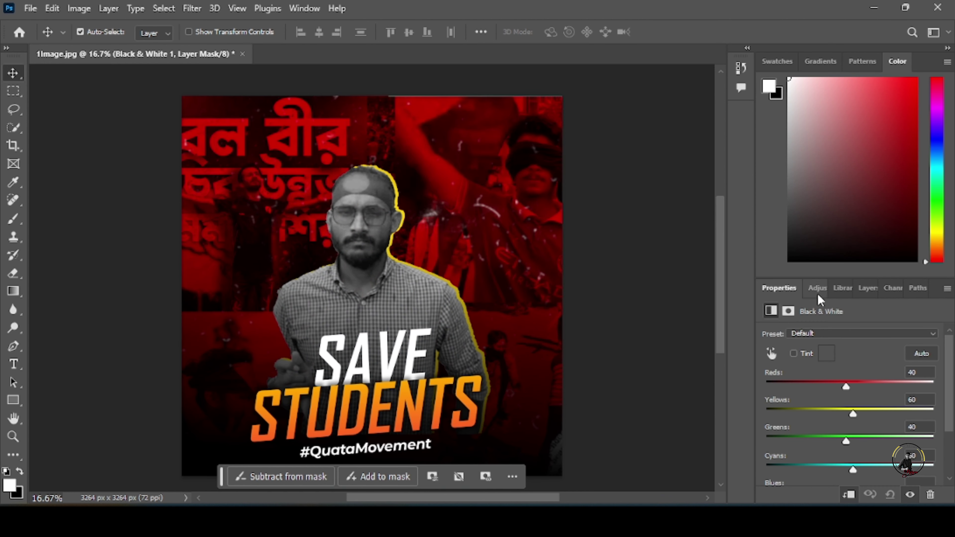
pyautogui.click(868, 288)
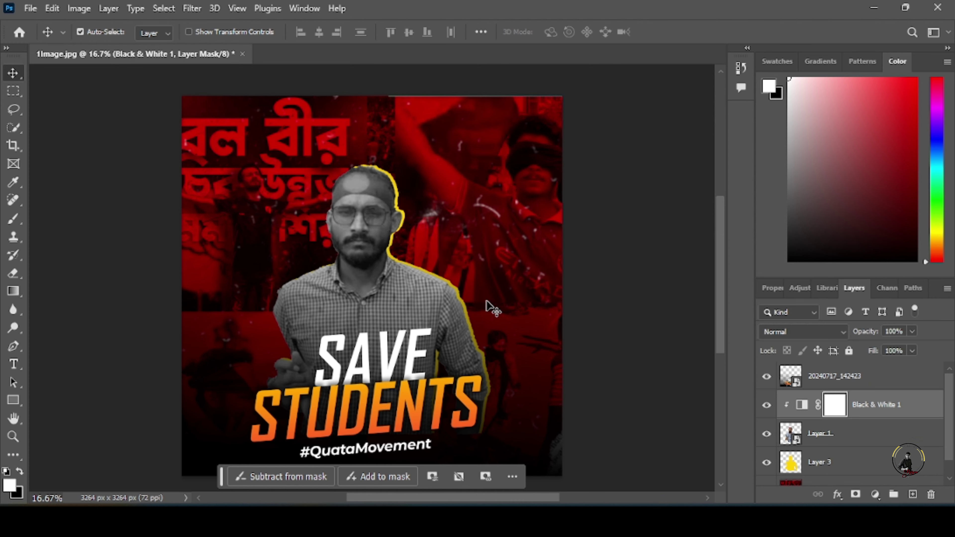
pyautogui.moveTo(728, 315); pyautogui.dragTo(712, 326)
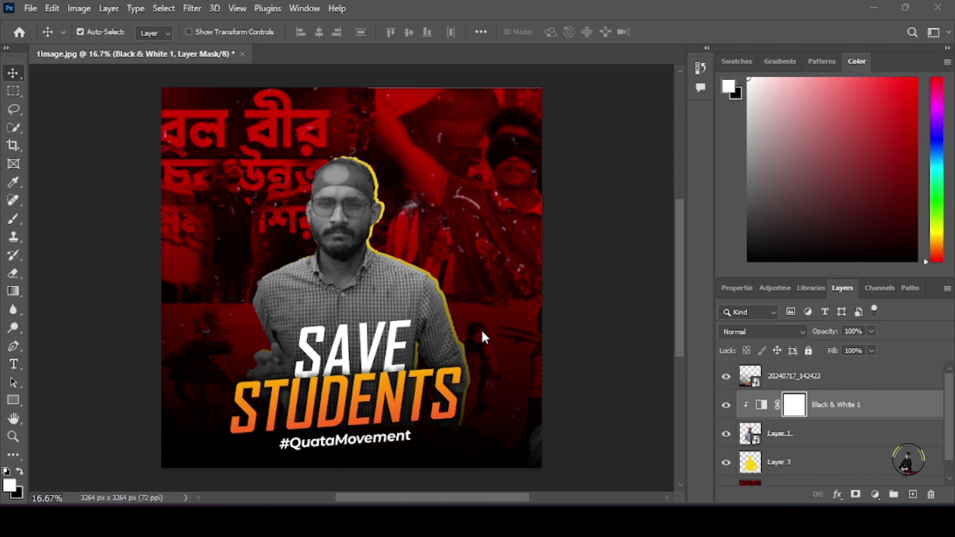
# Paste the flag image below the title artwork, enlarge it to cover most of the poster, and remove its background.
pyautogui.scroll(-1, 389, 268)
pyautogui.hotkey('ctrl', 'v')
pyautogui.hotkey('ctrl', 't')
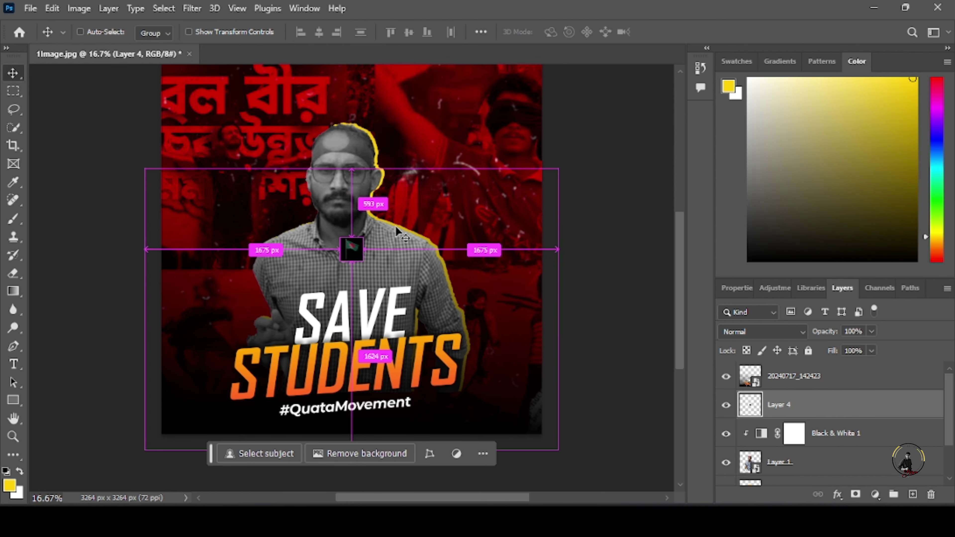
pyautogui.moveTo(370, 264); pyautogui.dragTo(491, 389)
pyautogui.click(693, 32)
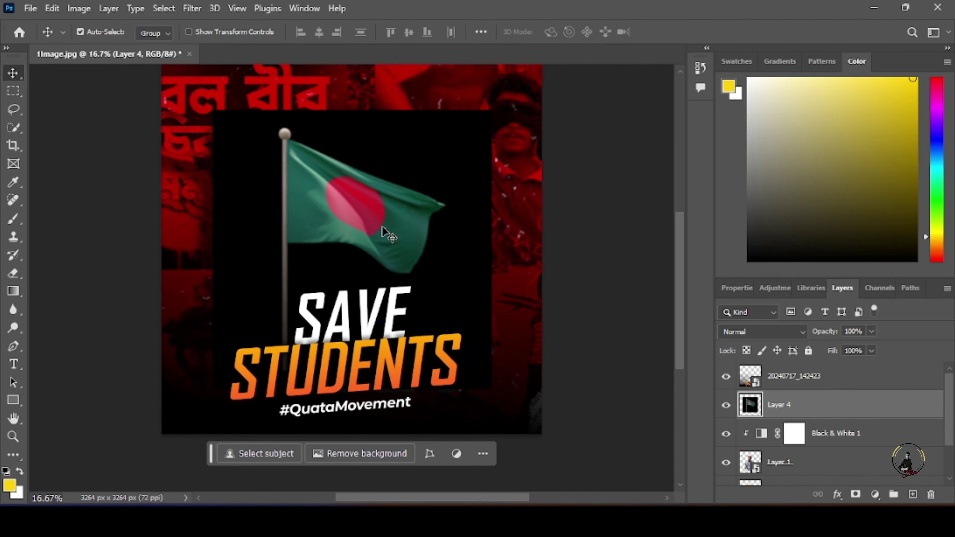
pyautogui.click(374, 455)
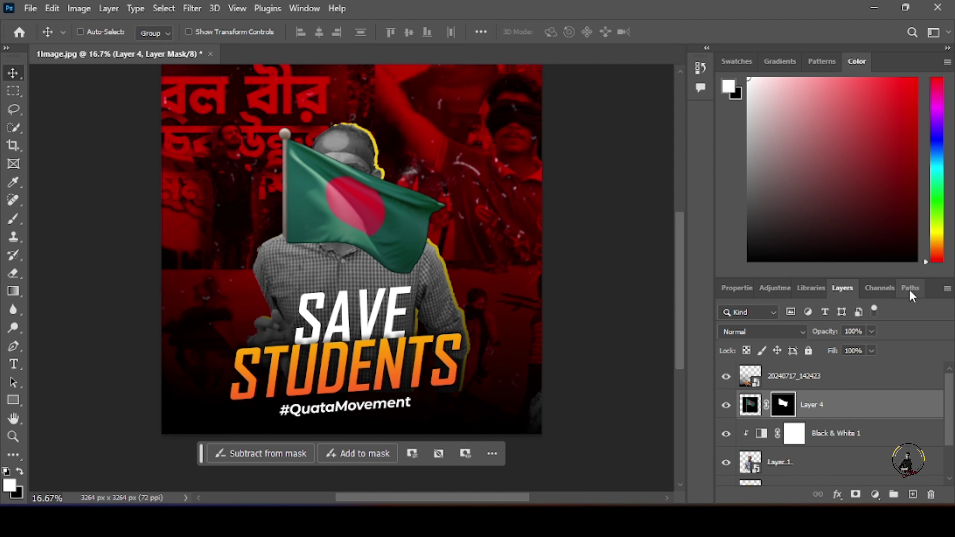
# Flip the flag horizontally, tilt it counter-clockwise, scale it to 77.42%, and move it to the poster's left edge beside the man.
pyautogui.hotkey('ctrl', 't')
pyautogui.rightClick(426, 208)
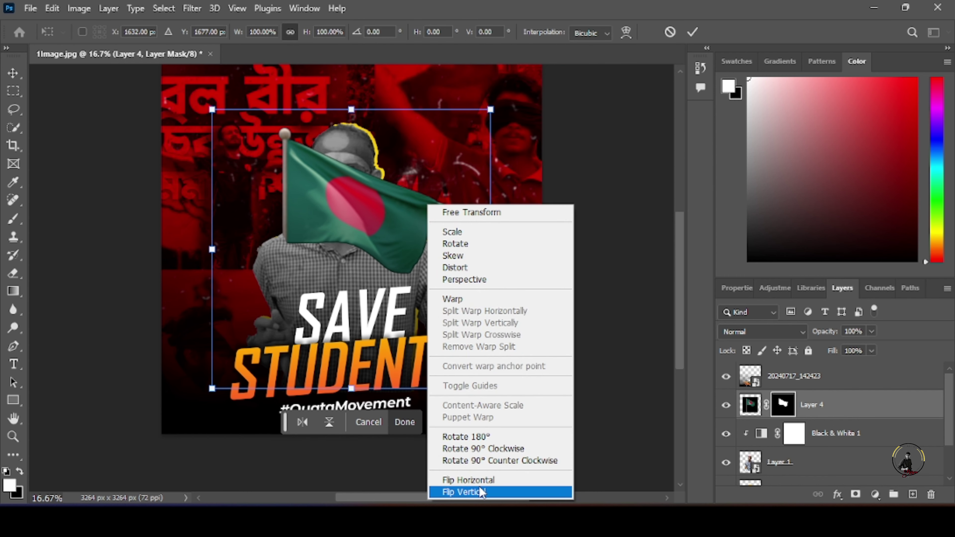
pyautogui.click(479, 477)
pyautogui.moveTo(337, 237); pyautogui.dragTo(232, 218)
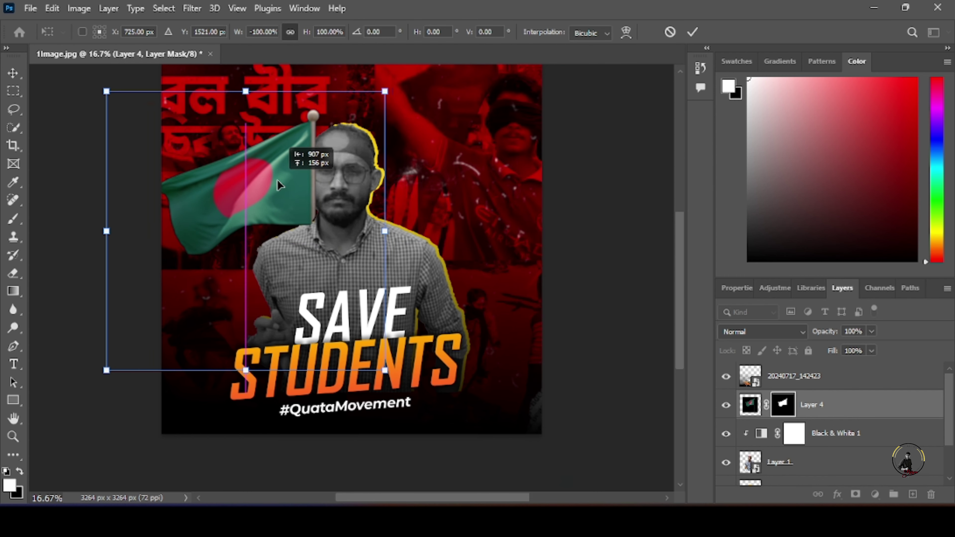
pyautogui.moveTo(407, 97); pyautogui.dragTo(371, 76)
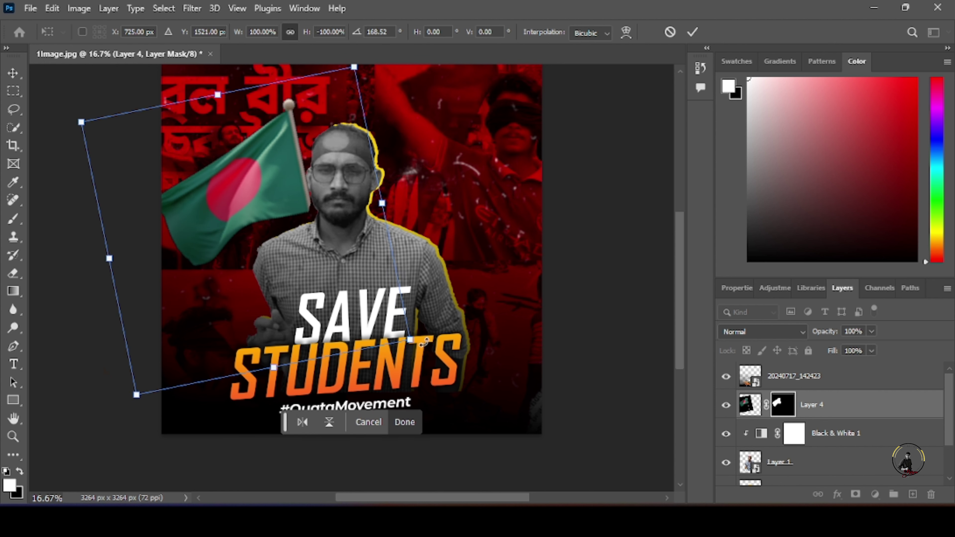
pyautogui.moveTo(423, 341); pyautogui.dragTo(387, 317)
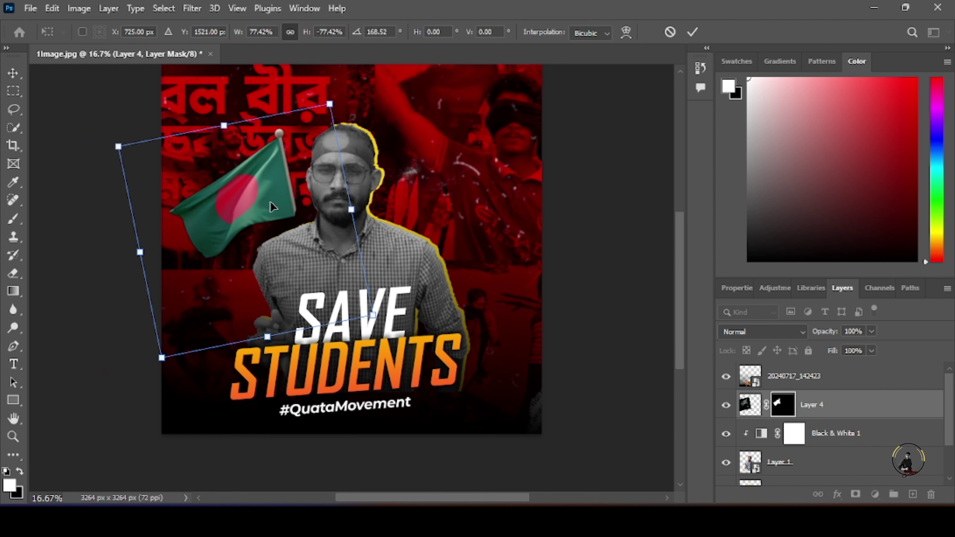
pyautogui.moveTo(272, 207); pyautogui.dragTo(208, 227)
pyautogui.click(693, 32)
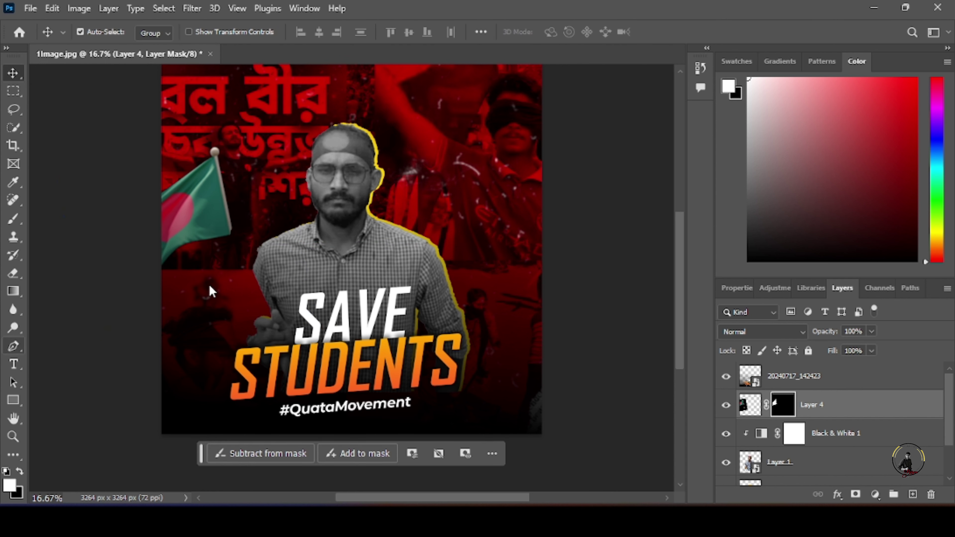
# Try to extend the flagpole down to the man's hand by selecting a narrow strip outlined with the Pen tool for painting.
pyautogui.press('p')
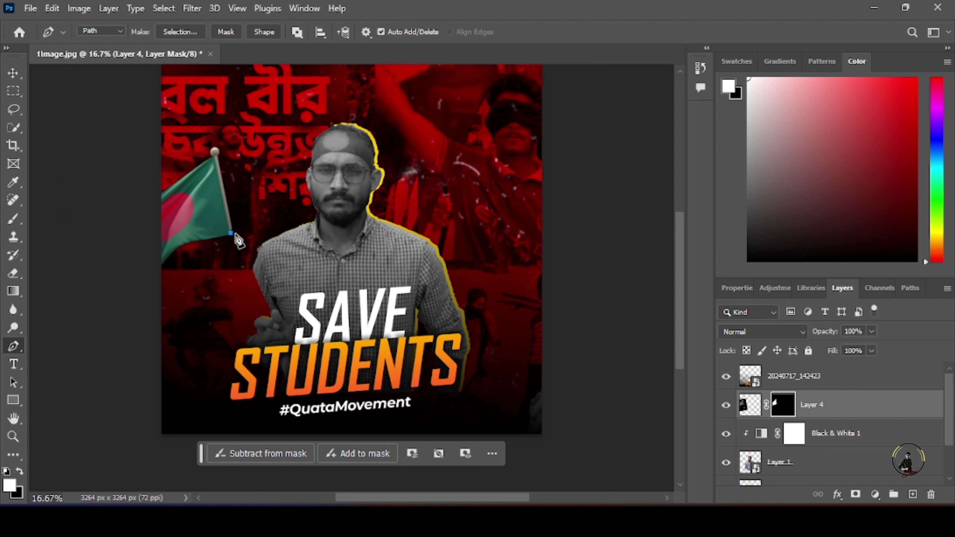
pyautogui.click(273, 328)
pyautogui.rightClick(248, 257)
pyautogui.click(286, 248)
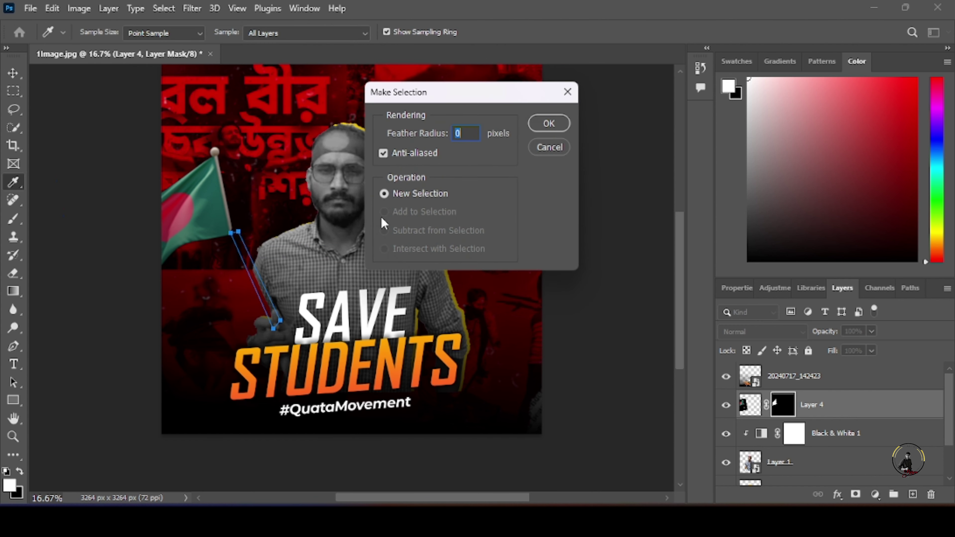
pyautogui.click(549, 124)
pyautogui.click(19, 470)
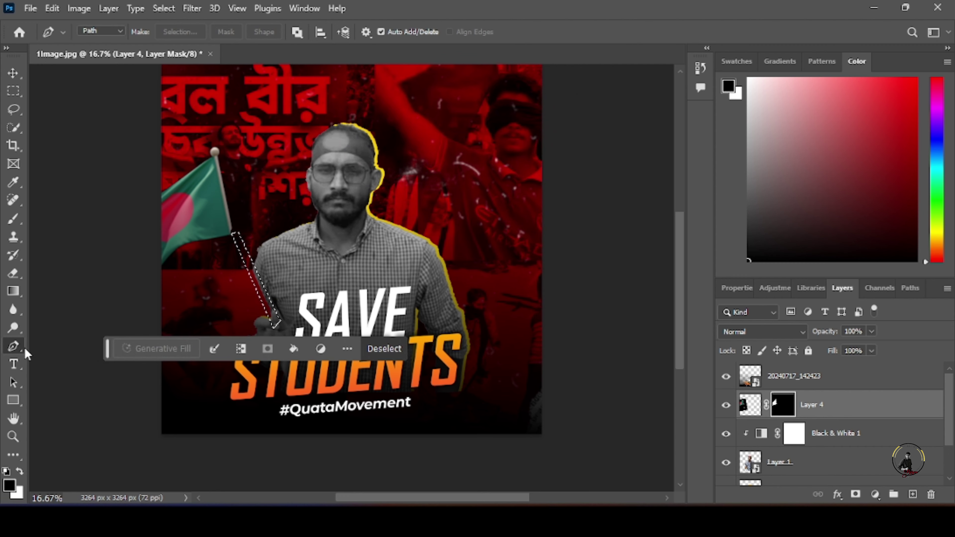
pyautogui.click(13, 218)
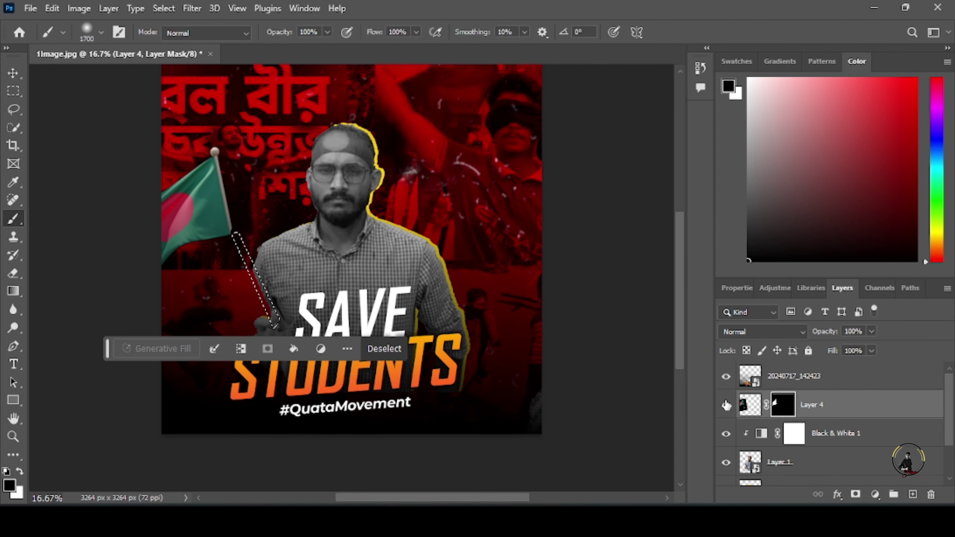
pyautogui.click(384, 348)
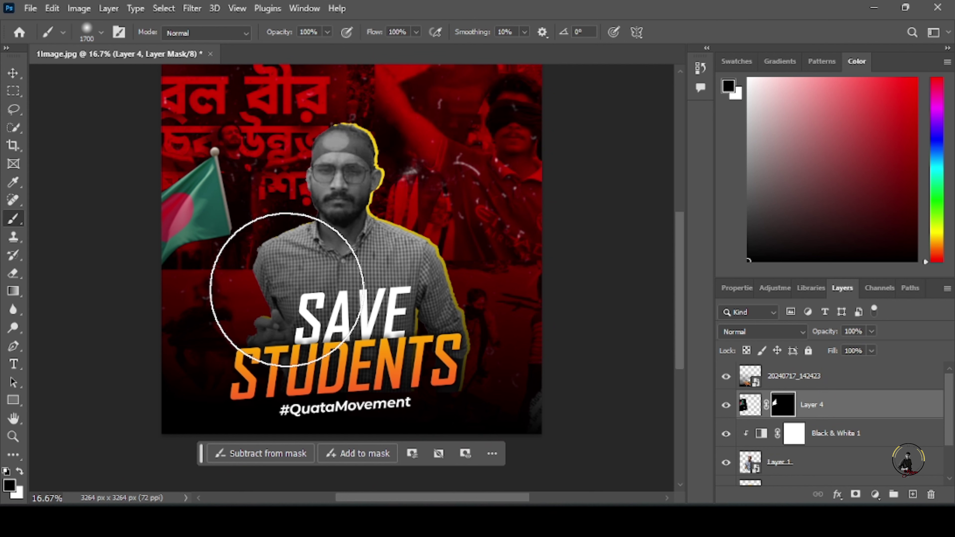
pyautogui.click(13, 74)
pyautogui.moveTo(196, 229); pyautogui.dragTo(218, 216)
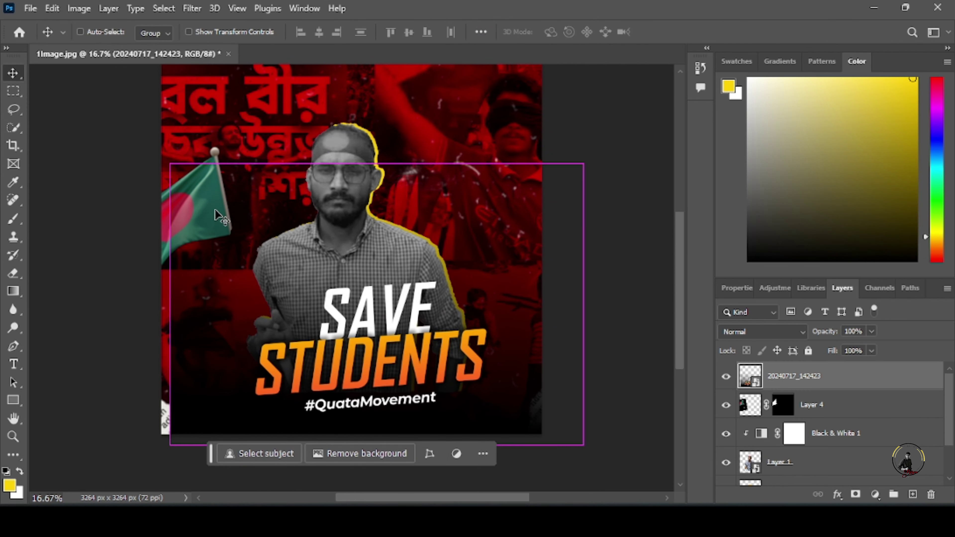
pyautogui.hotkey('ctrl', 'z')
# Move the title artwork layer 20240717_142423 slightly down to Y 1632 px.
pyautogui.hotkey('ctrl', 't')
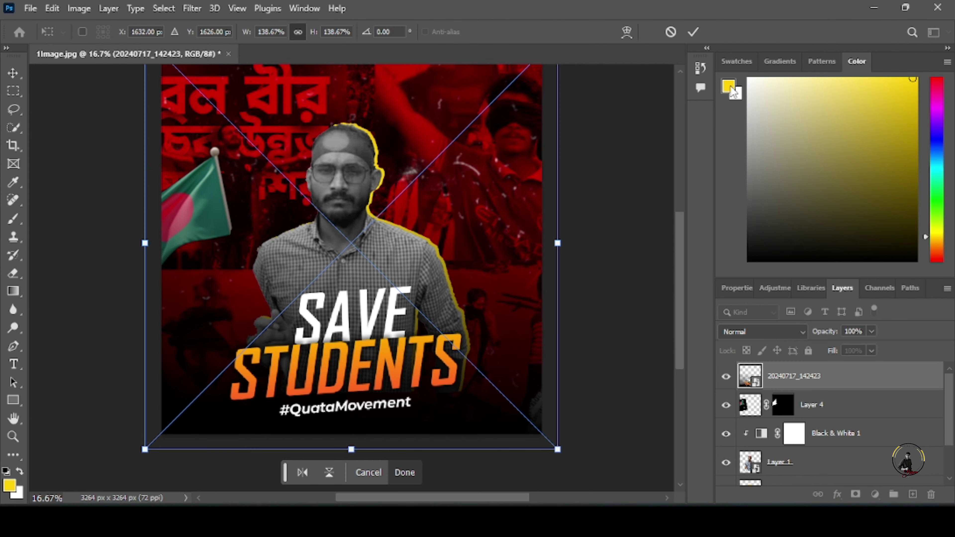
pyautogui.moveTo(492, 321); pyautogui.dragTo(492, 332)
pyautogui.press('Return')
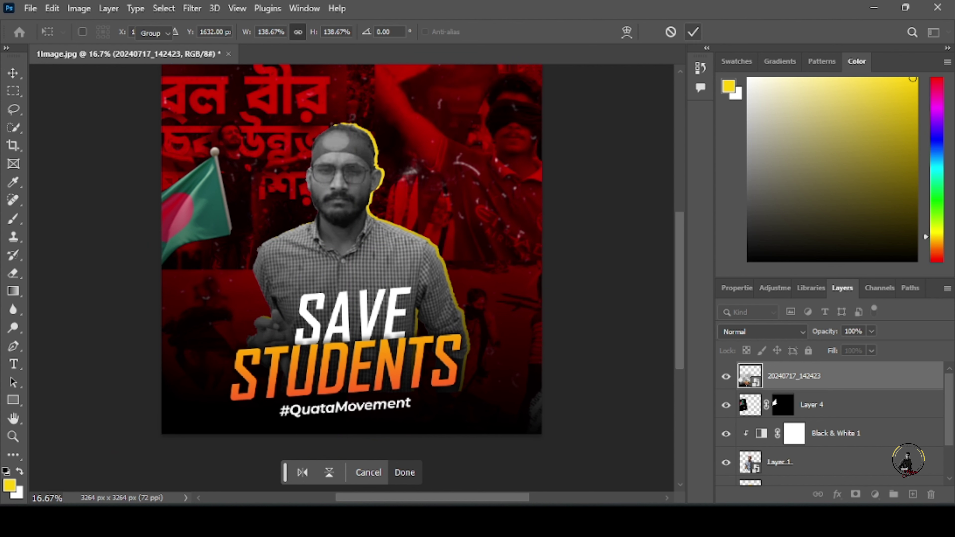
# Convert the flag on Layer 4 to a smart object and move it down so its pole meets the man's hand.
pyautogui.click(811, 401)
pyautogui.rightClick(811, 398)
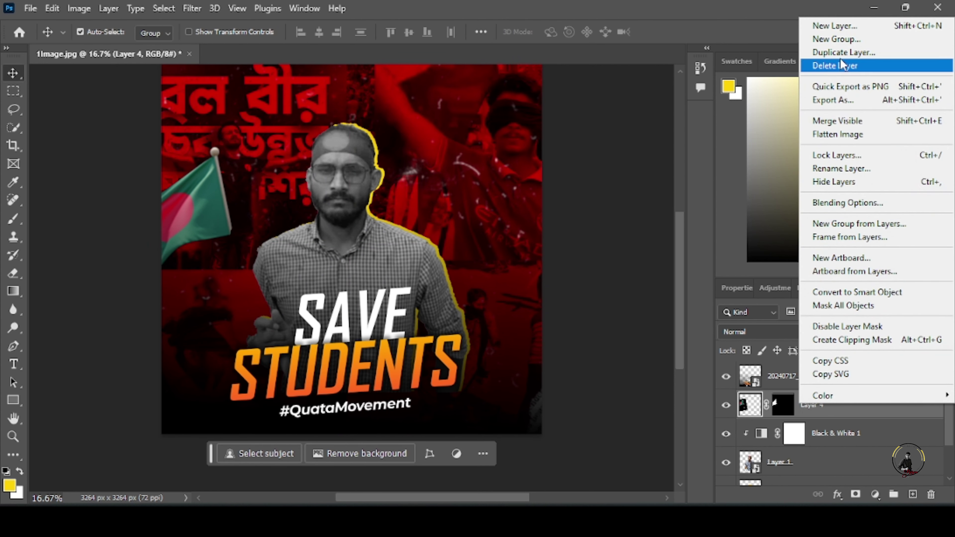
pyautogui.click(841, 293)
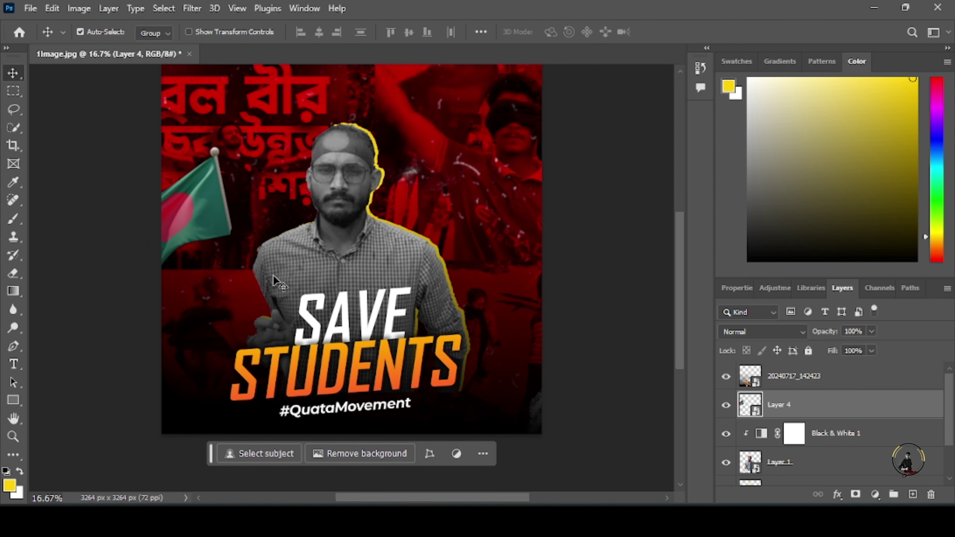
pyautogui.hotkey('ctrl', 't')
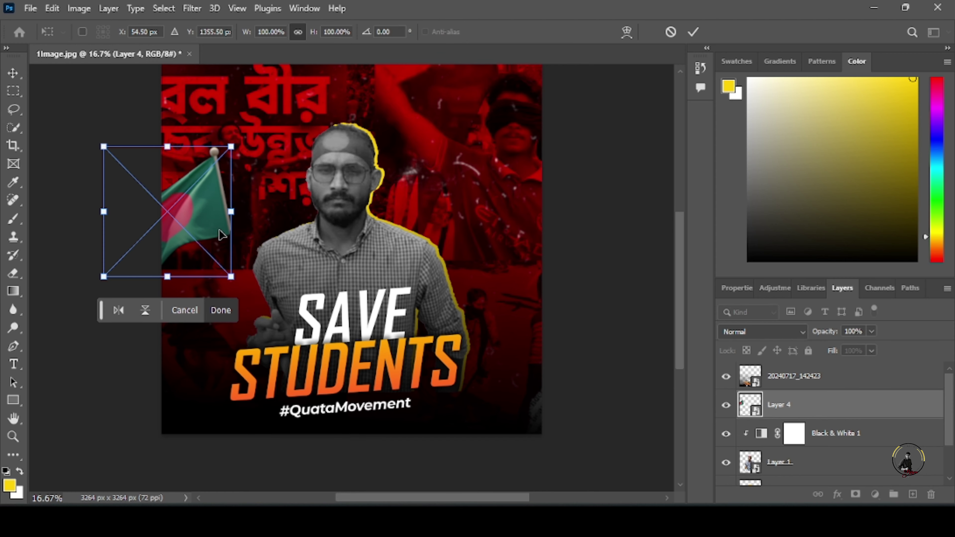
pyautogui.moveTo(203, 216); pyautogui.dragTo(259, 315)
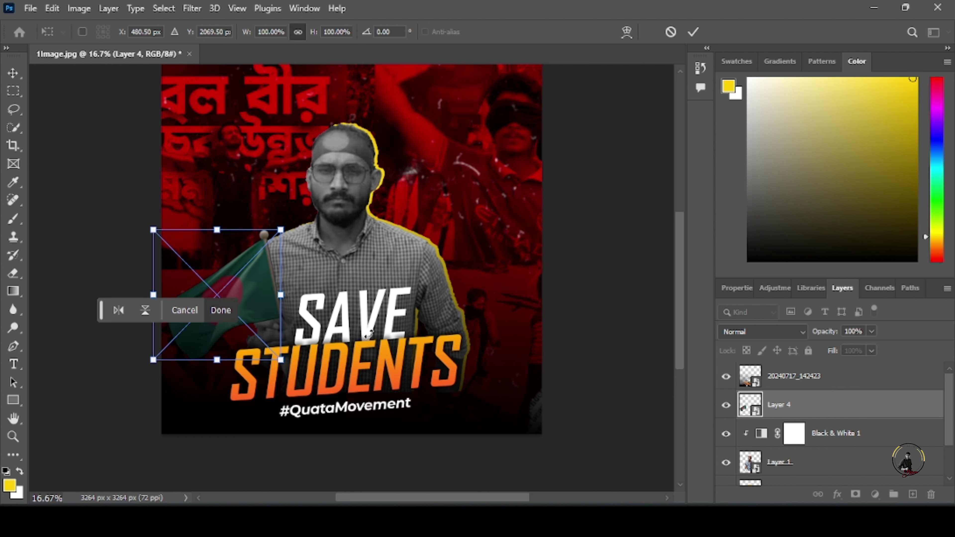
pyautogui.click(693, 32)
# Lower the flag layer's opacity to 80% and nudge the flag slightly to the left.
pyautogui.moveTo(821, 332); pyautogui.dragTo(817, 336)
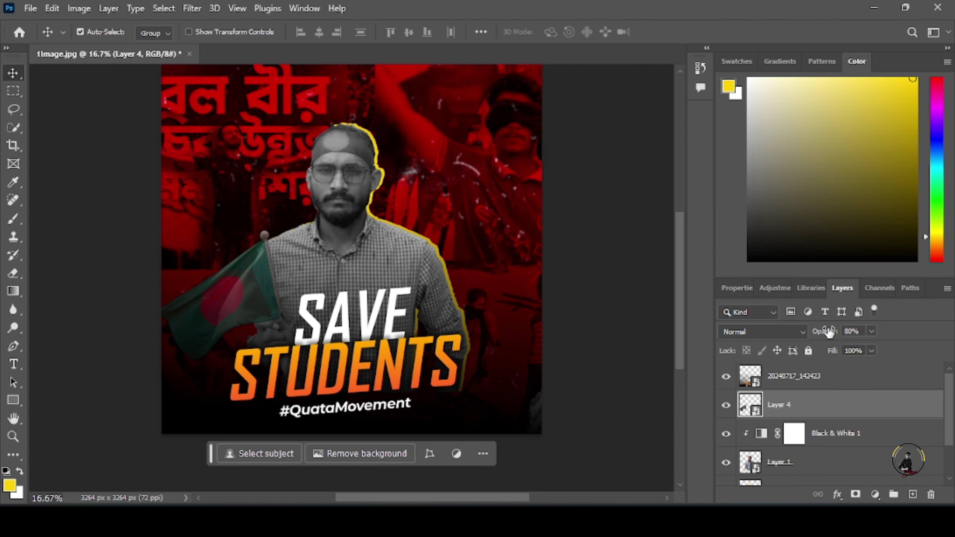
pyautogui.scroll(-2, 504, 336)
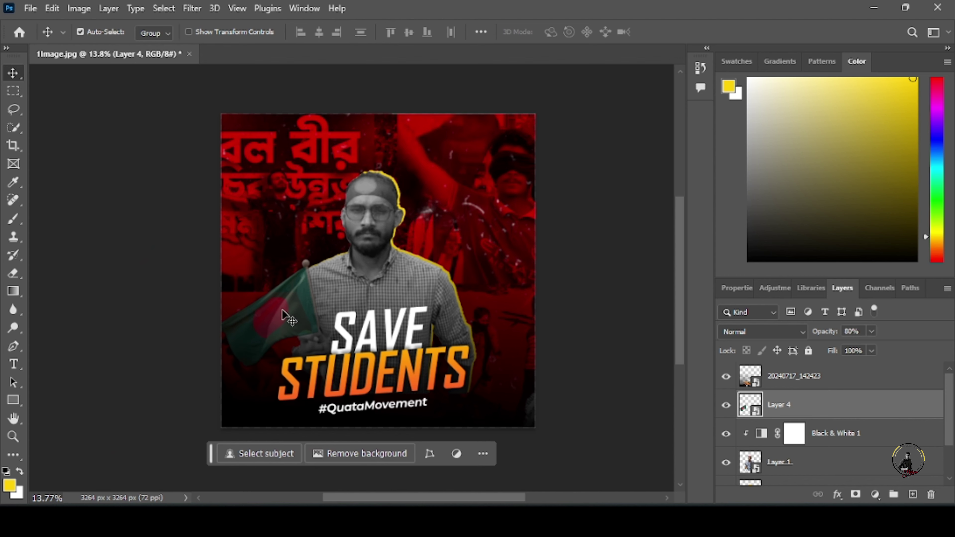
pyautogui.hotkey('shift', 'Left')
pyautogui.hotkey('shift', 'Left')
pyautogui.hotkey('shift', 'Left')
pyautogui.hotkey('shift', 'Left')
pyautogui.hotkey('shift', 'Left')
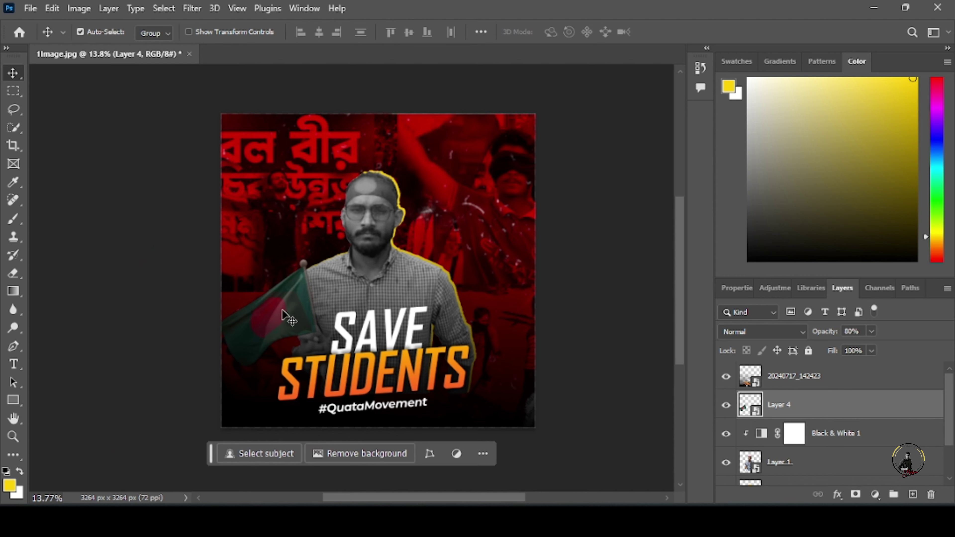
pyautogui.hotkey('shift', 'Left')
pyautogui.hotkey('shift', 'Left')
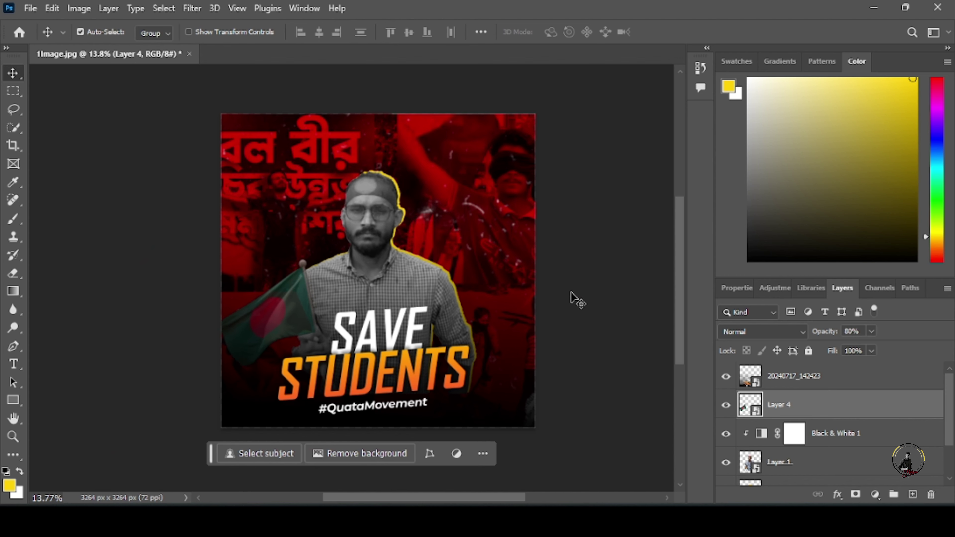